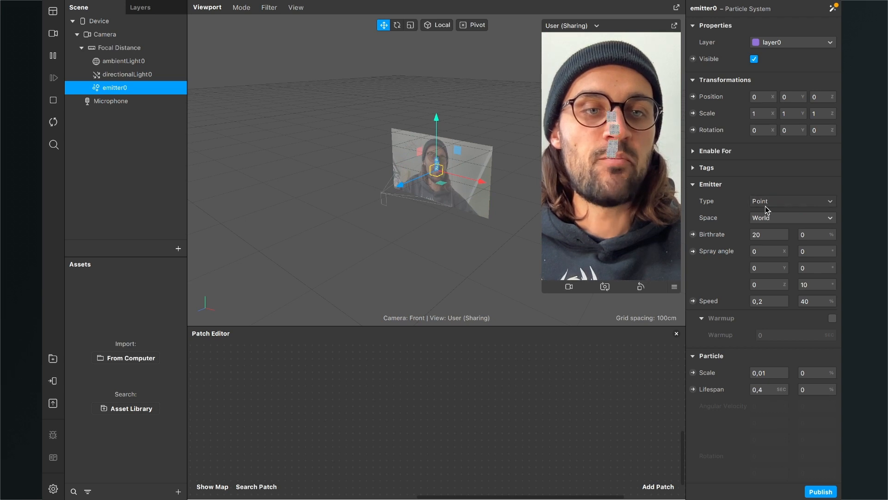
- Change the particle emitter's type to Line and set its X rotation to 180
click(766, 203)
click(778, 216)
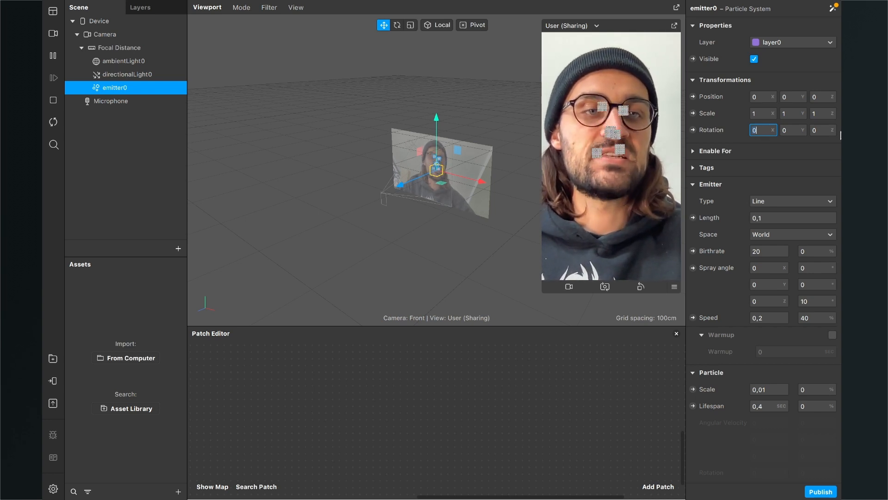
text(18)
key(Return)
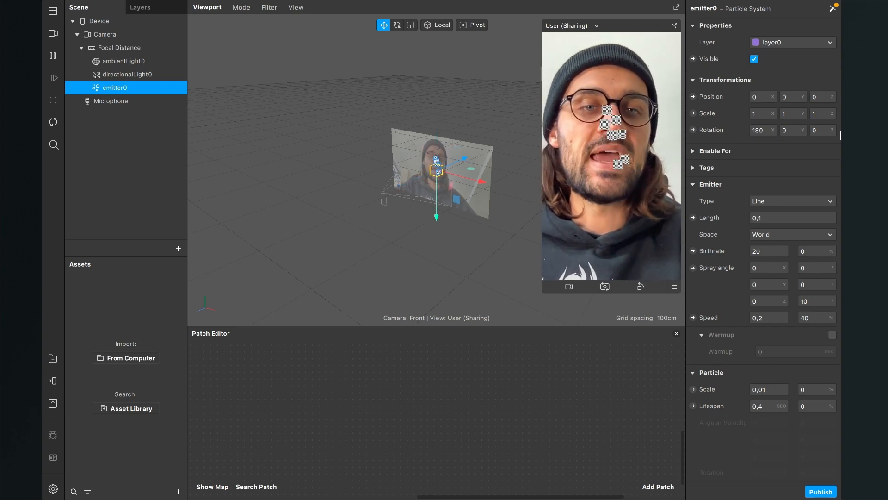
- Set the emitter's line length to 0,3 and move it up above the head, to a Y position of about 0,255
click(769, 219)
text(0,3)
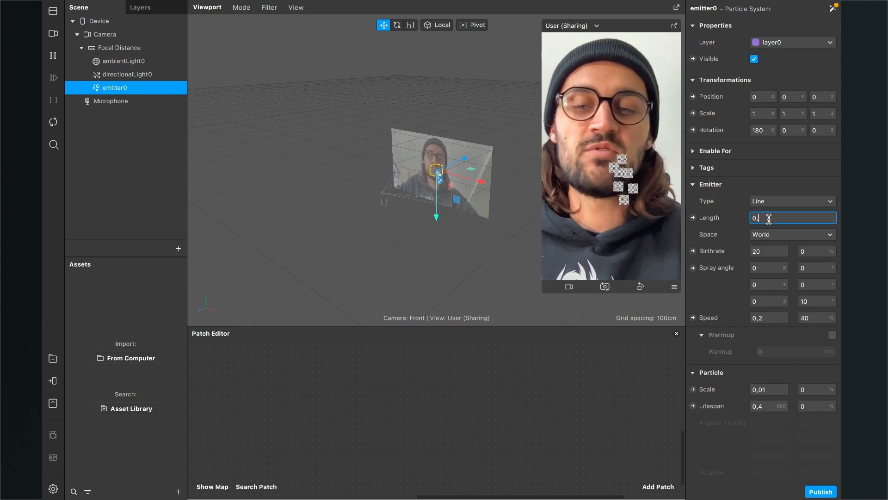
key(Return)
scroll(442, 208, up, 5)
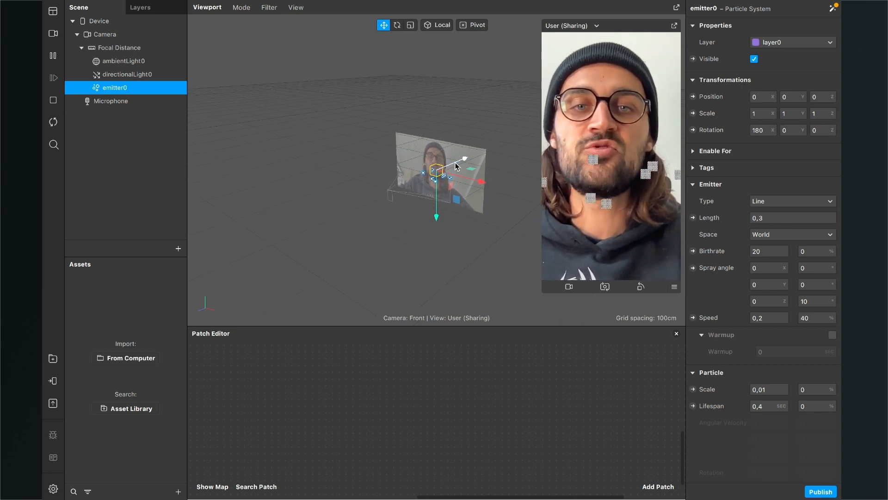
drag(442, 208, 434, 114)
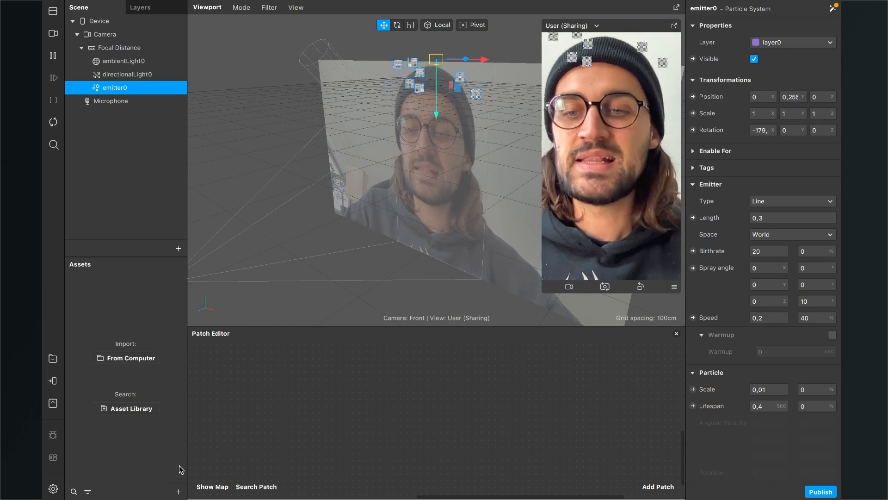
- Create a new material asset and name it Red
click(179, 492)
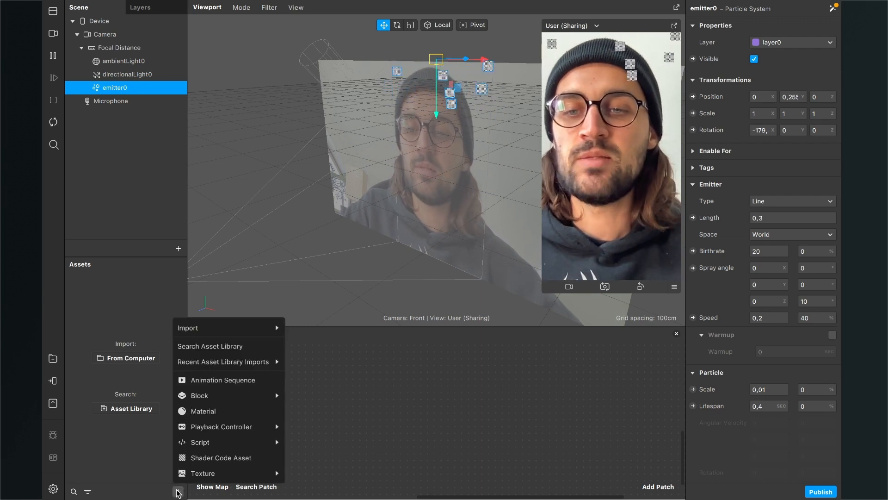
click(216, 411)
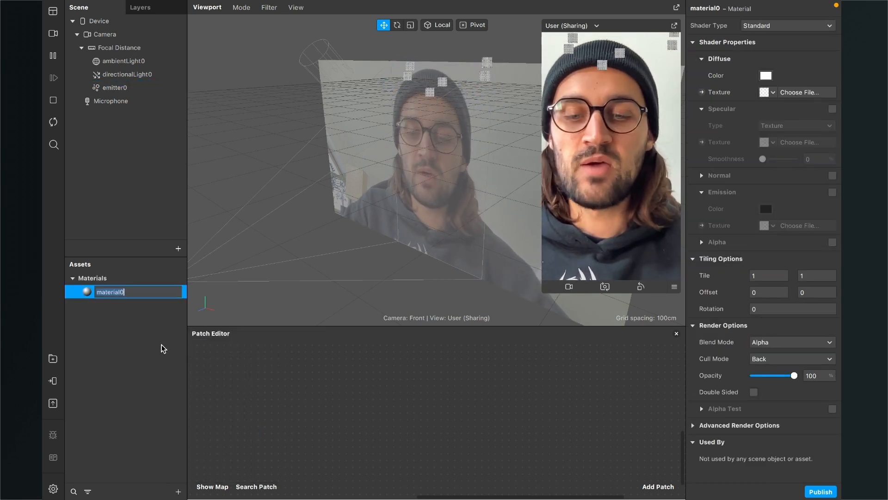
text(Red)
key(Return)
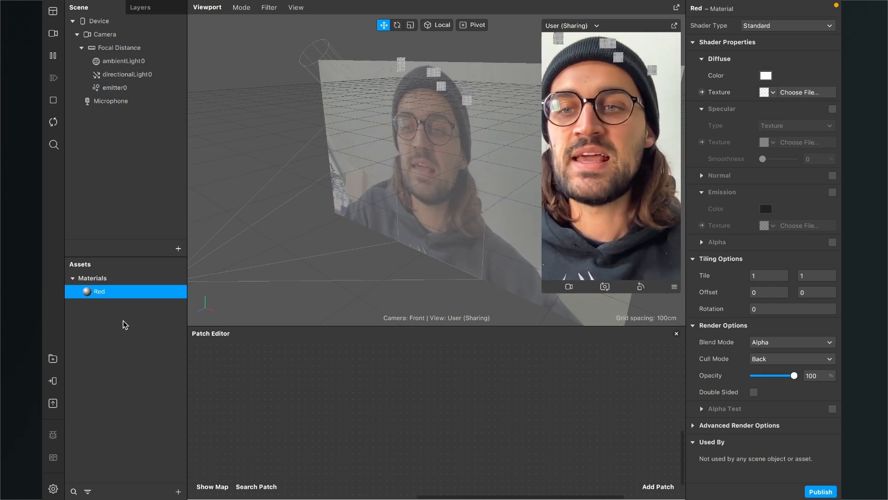
- Set the Red material's shader type to Flat and its diffuse color to pure red
click(801, 28)
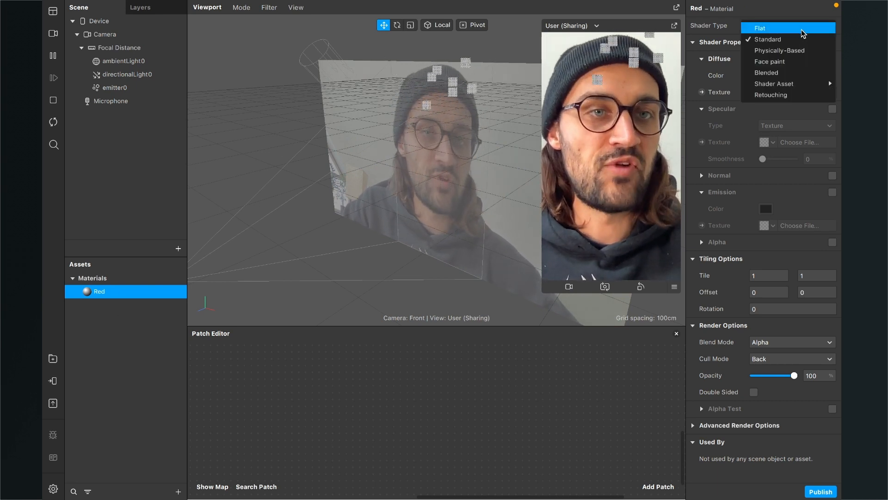
click(801, 29)
click(765, 77)
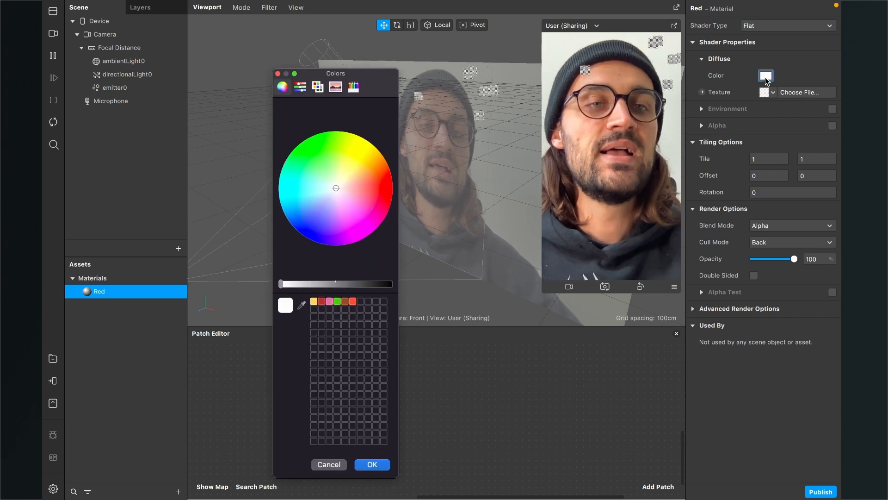
drag(366, 193, 381, 187)
click(373, 465)
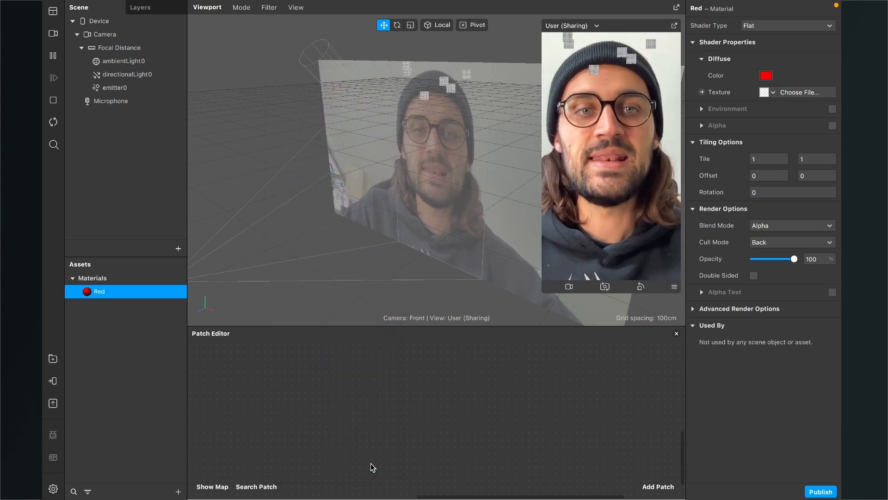
- Assign the Red material to the particle system emitter0
click(124, 90)
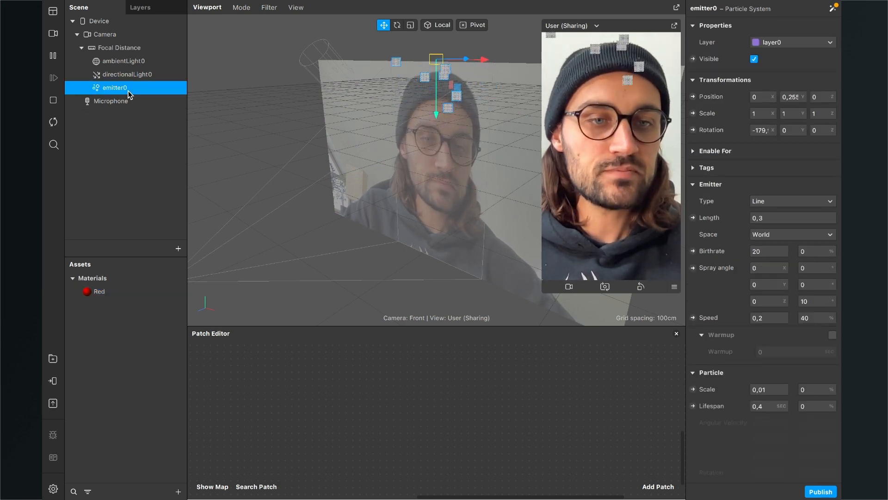
scroll(772, 268, down, 10)
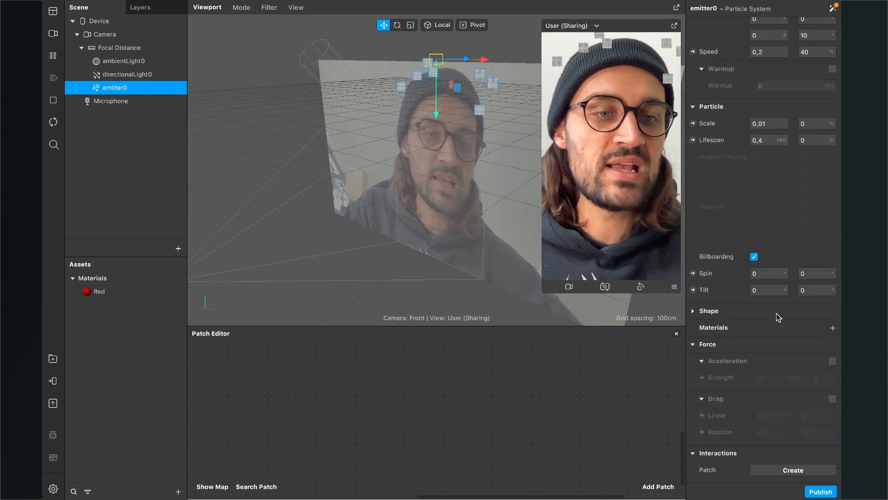
click(832, 327)
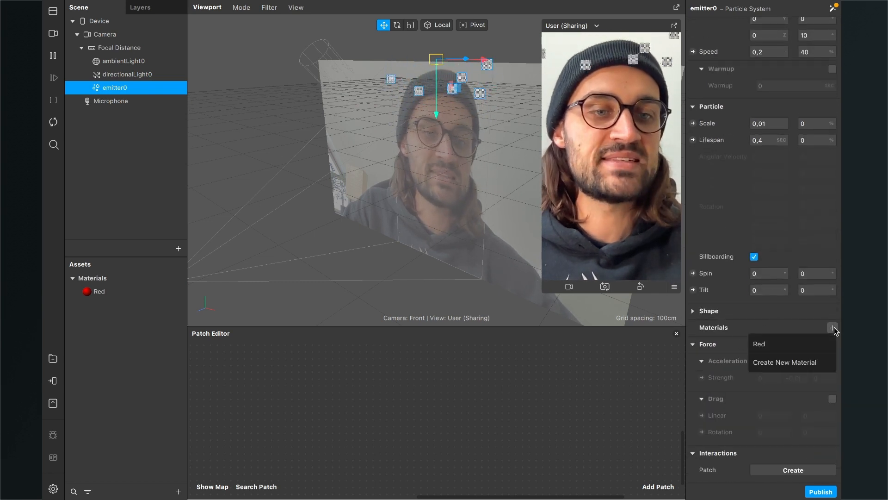
click(795, 343)
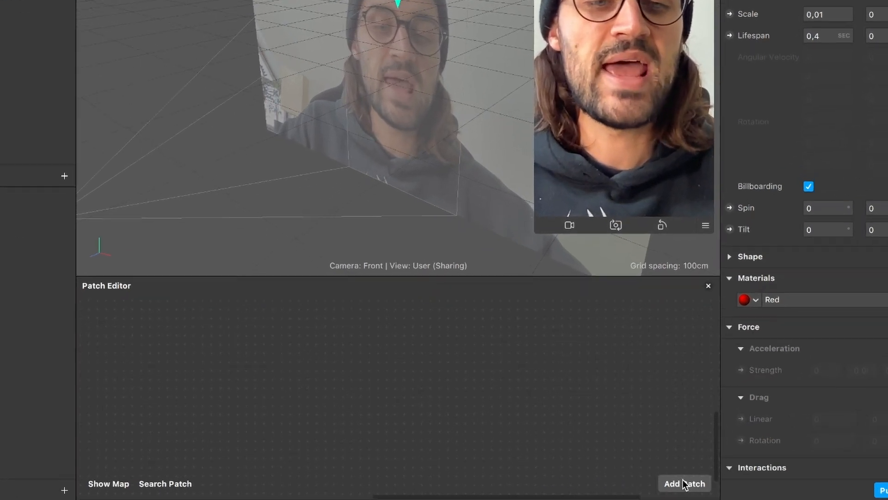
- Add a Screen Tap patch and place it in the upper part of the patch graph
click(657, 486)
text(scre)
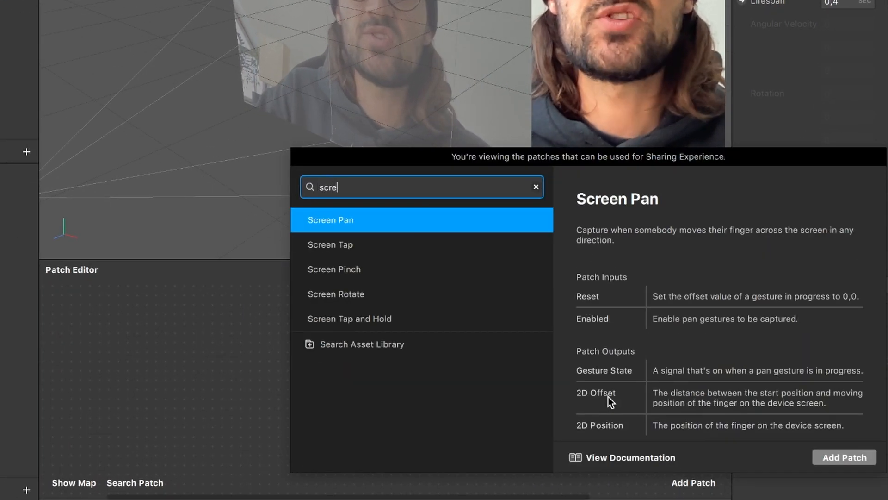
key(Down)
key(Return)
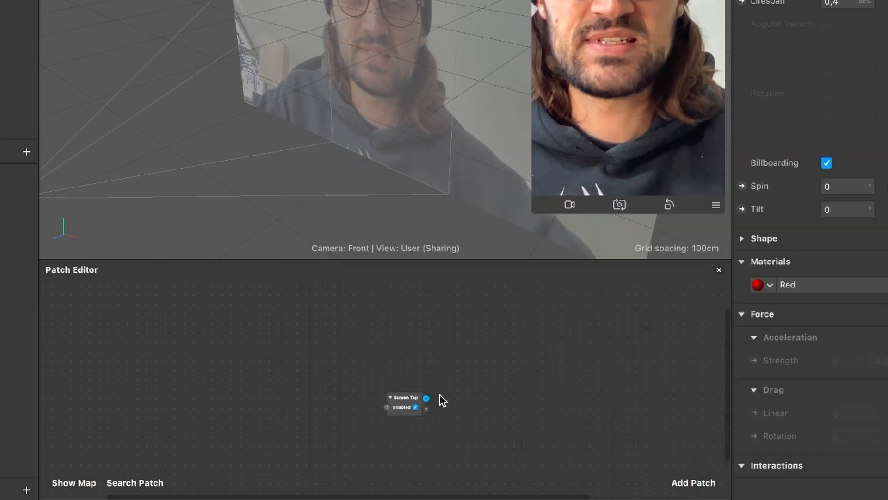
drag(408, 399, 289, 360)
scroll(288, 359, up, 5)
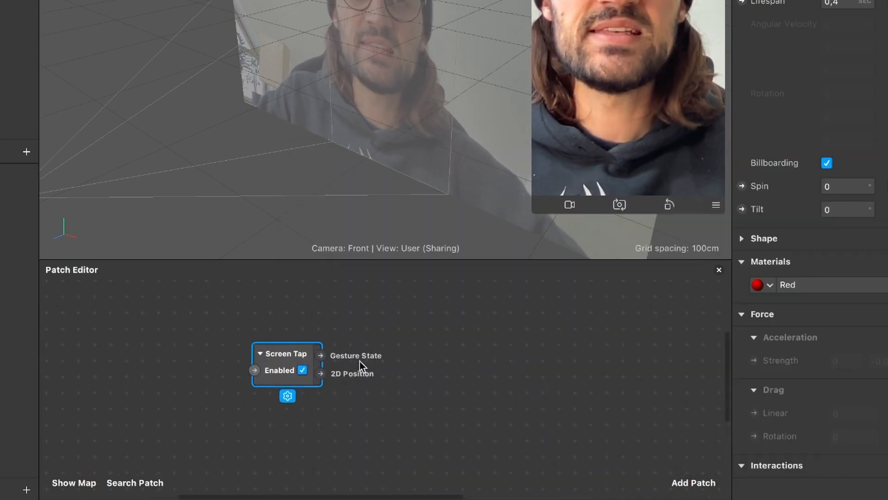
- Add a Switch patch beside Screen Tap and connect the tap's Gesture State output to the switch's Turn On input
scroll(419, 366, right, 4)
click(686, 481)
text(swi)
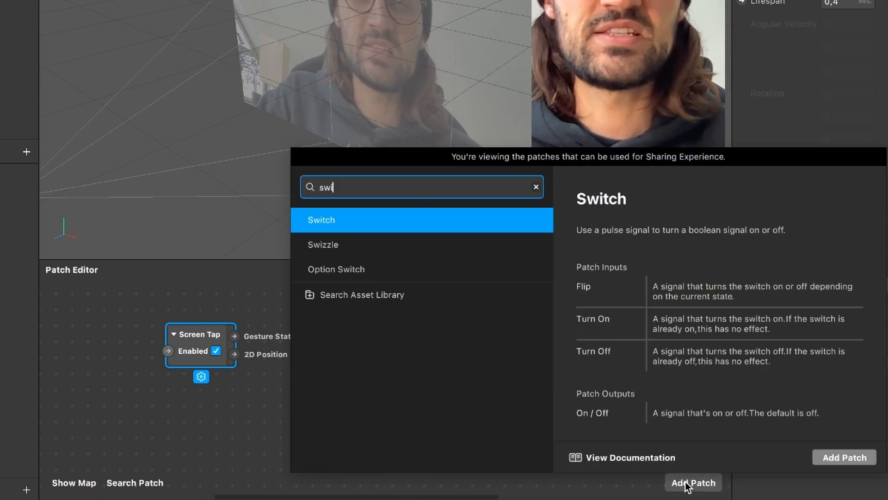
key(Return)
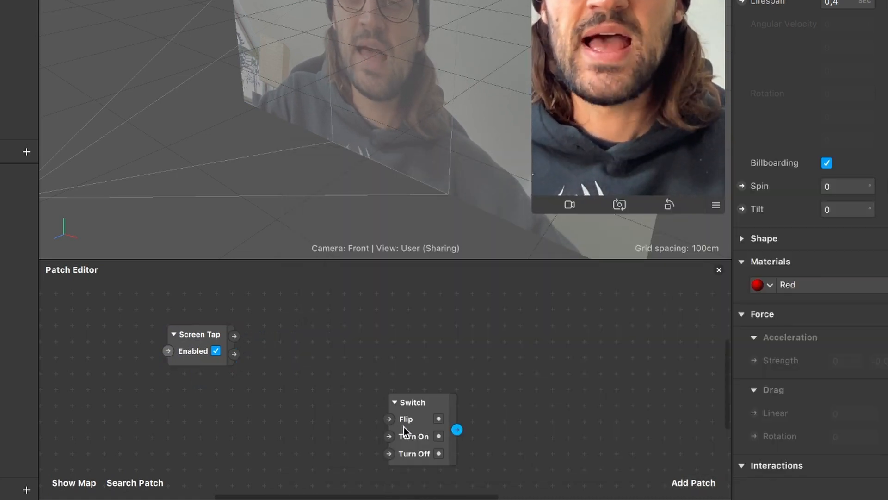
drag(403, 429, 341, 344)
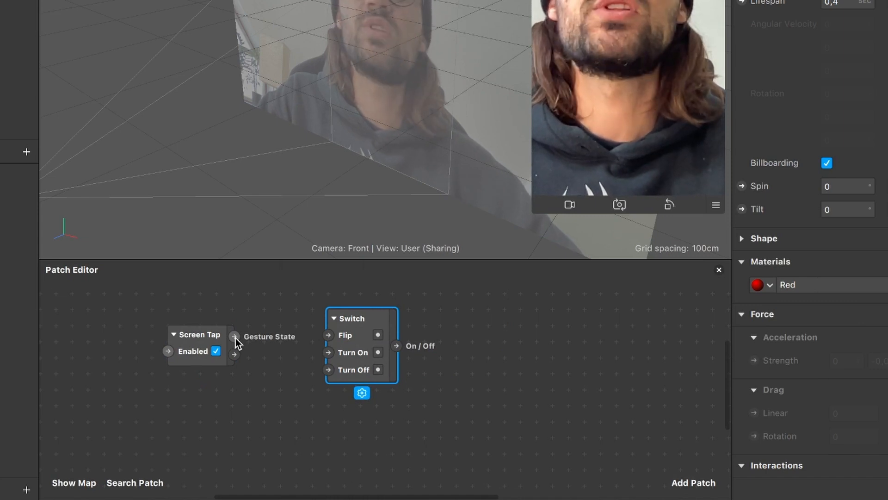
drag(235, 336, 326, 350)
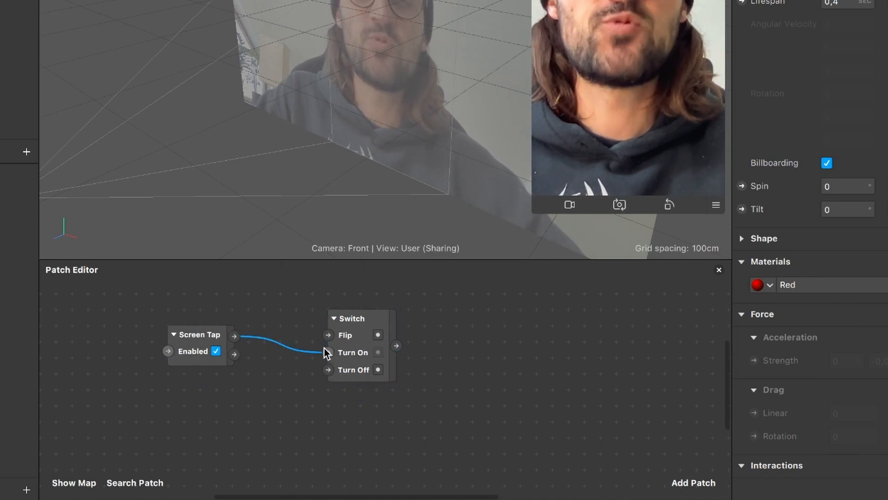
- Add an Animation patch after the Switch, connect the switch's On/Off output to Play, and space the patches out
click(680, 483)
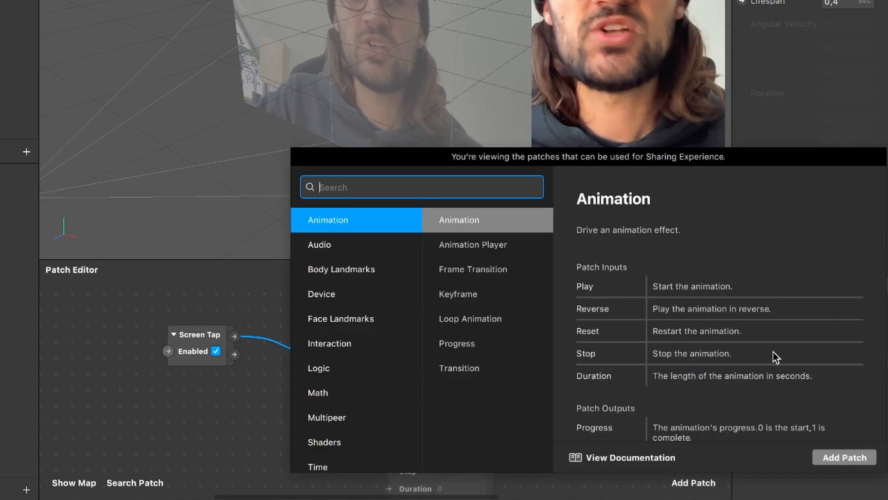
text(ani)
key(Return)
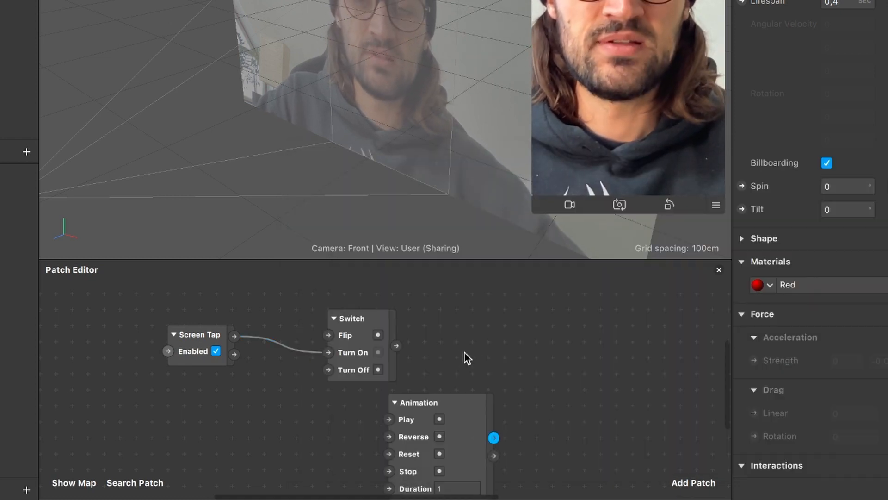
drag(421, 401, 492, 324)
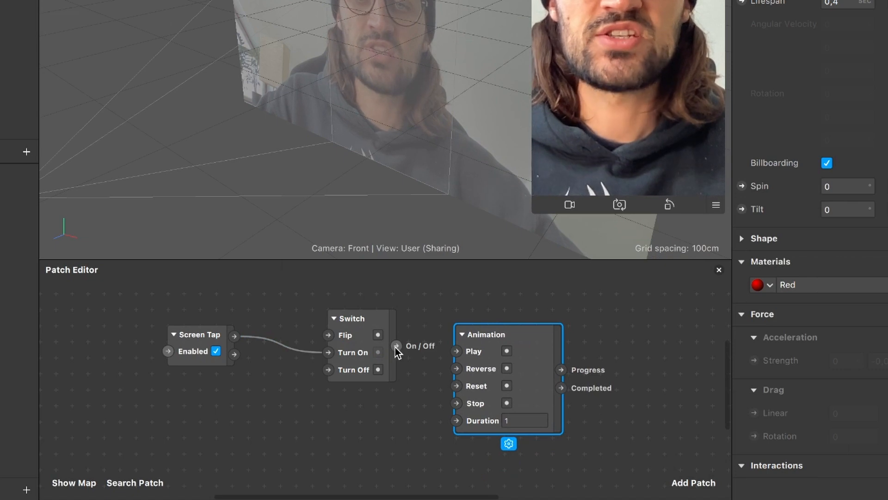
drag(396, 346, 456, 351)
drag(501, 373, 646, 360)
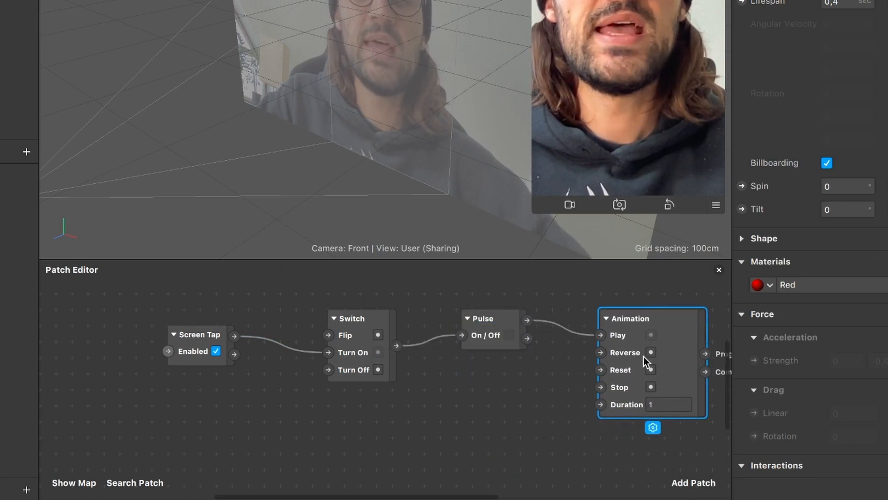
- Add a To Range patch after the Animation patch and connect the animation's Progress output to its value input
scroll(520, 413, right, 7)
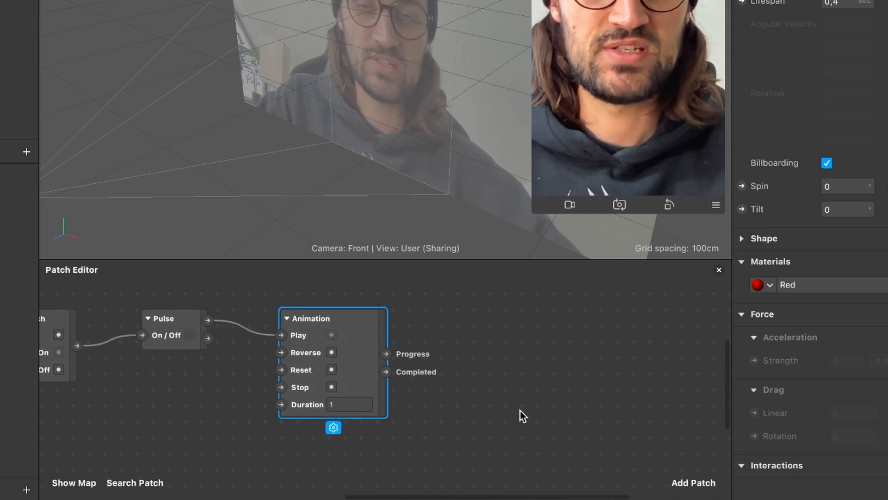
click(686, 482)
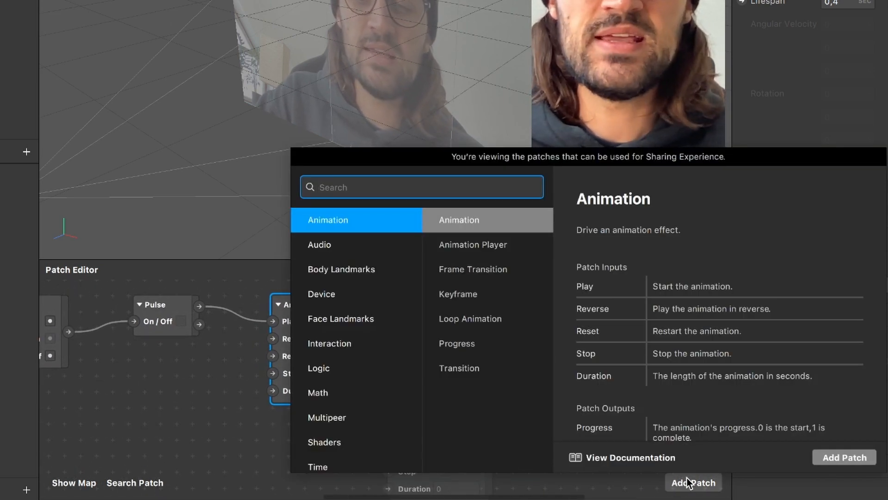
text(ro)
key(BackSpace)
key(BackSpace)
text(to)
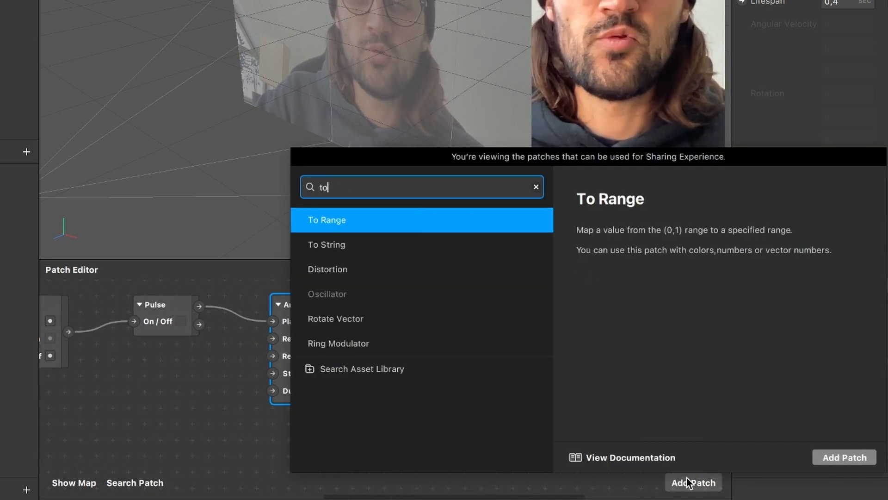
key(Return)
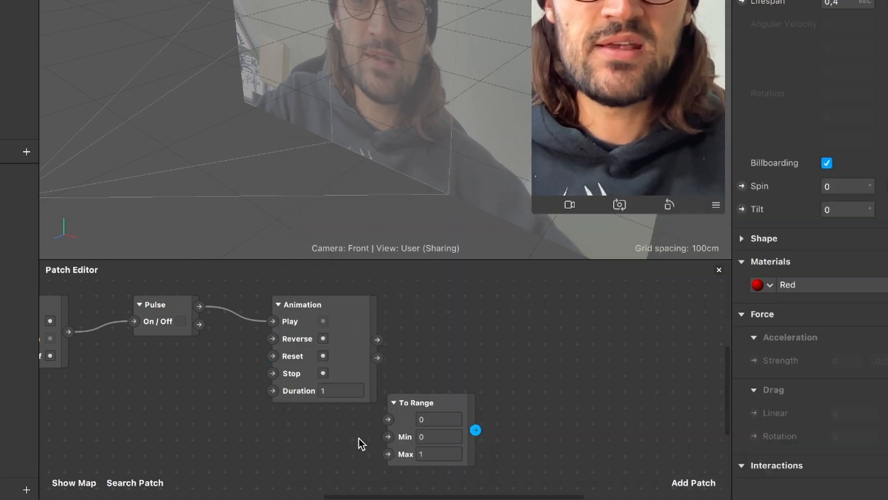
drag(436, 404, 516, 375)
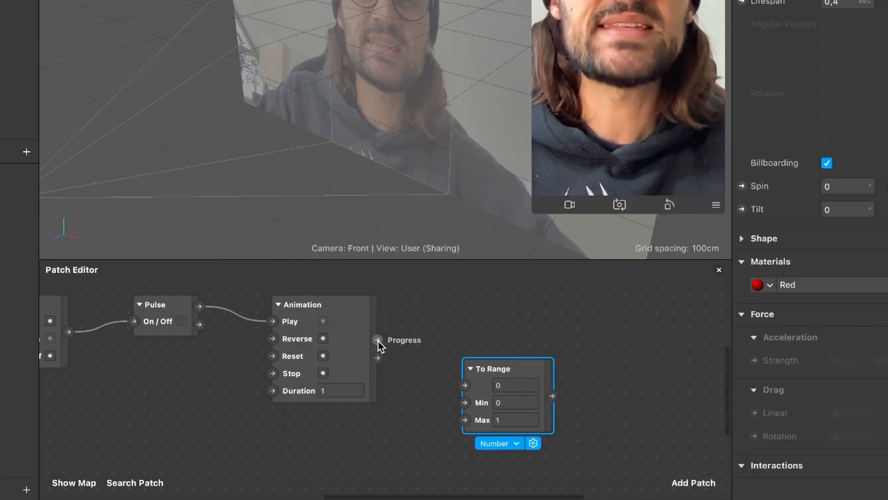
drag(378, 340, 464, 386)
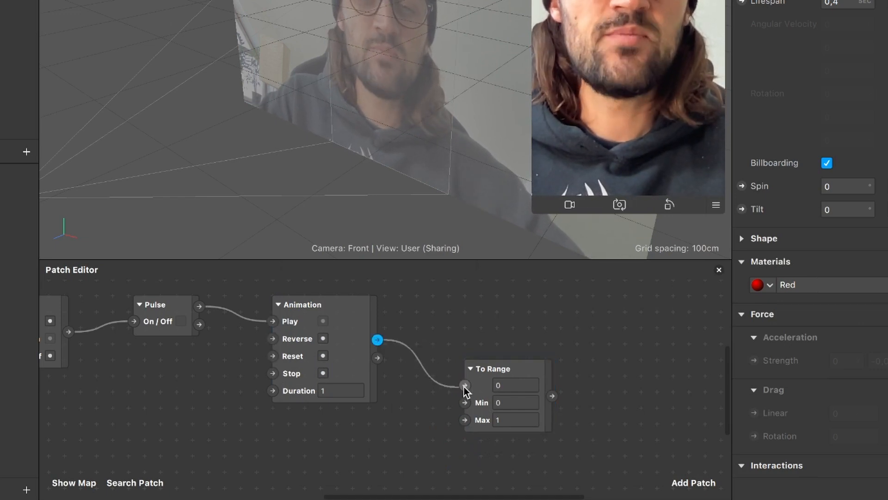
- Set the To Range patch's Min to 3,4 and its Max to 0
scroll(463, 384, down, 2)
scroll(463, 384, right, 2)
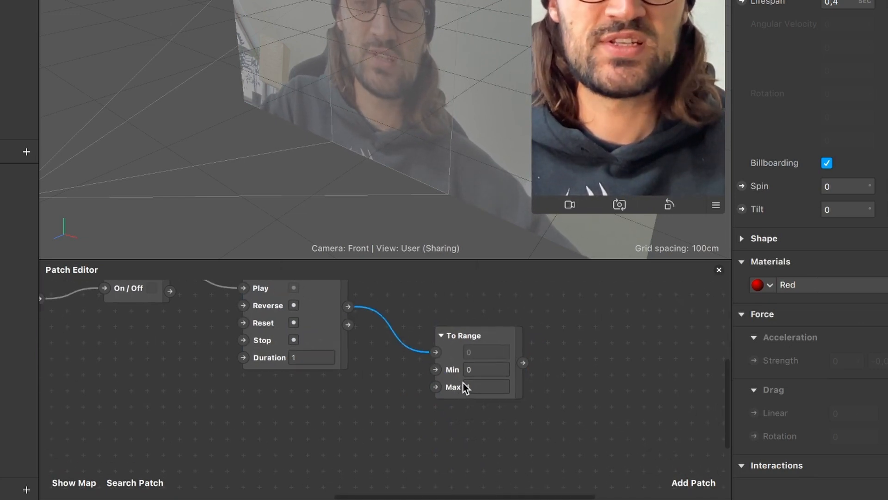
scroll(462, 382, up, 5)
scroll(464, 387, right, 3)
scroll(464, 387, up, 2)
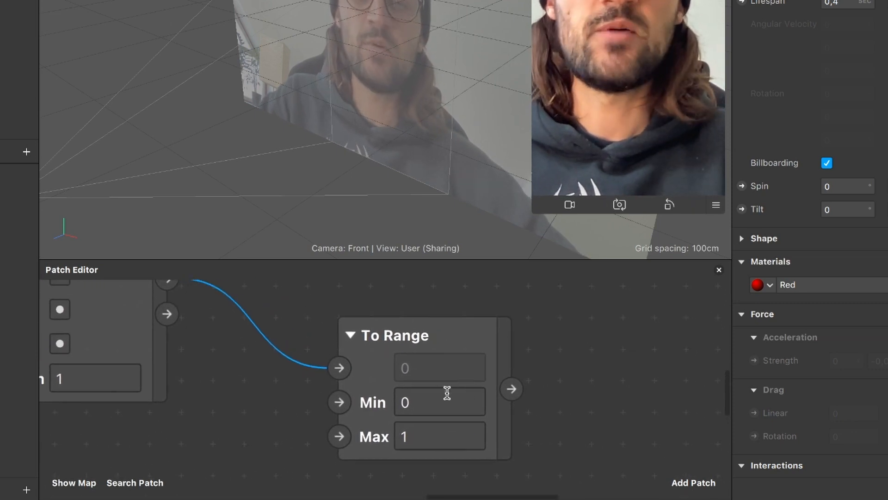
click(418, 404)
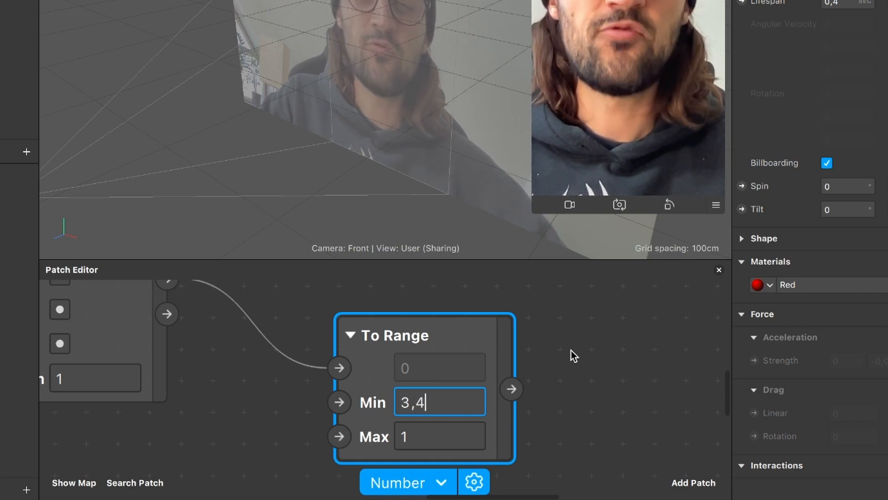
key(Return)
click(439, 440)
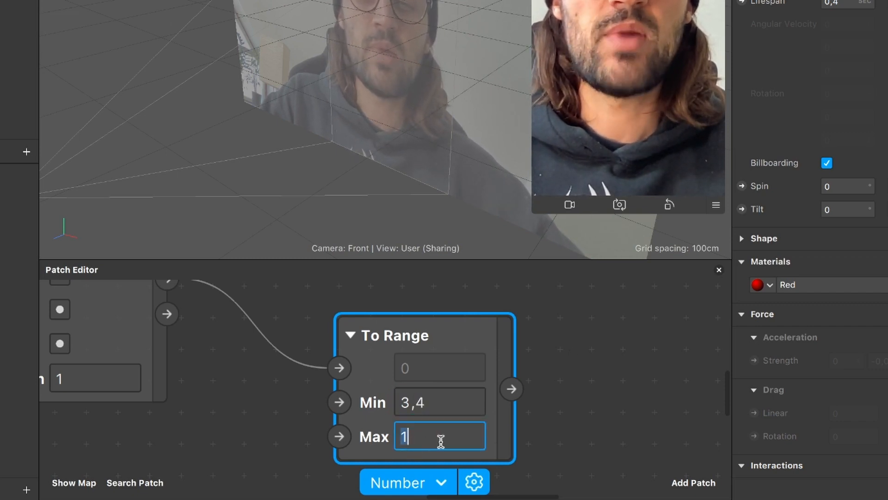
key(BackSpace)
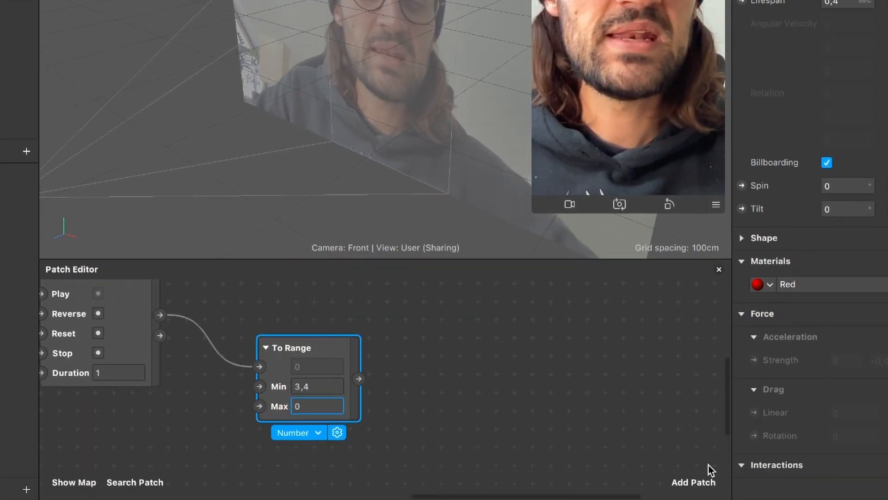
- Add a Round patch after To Range and connect the To Range output to its input
click(703, 474)
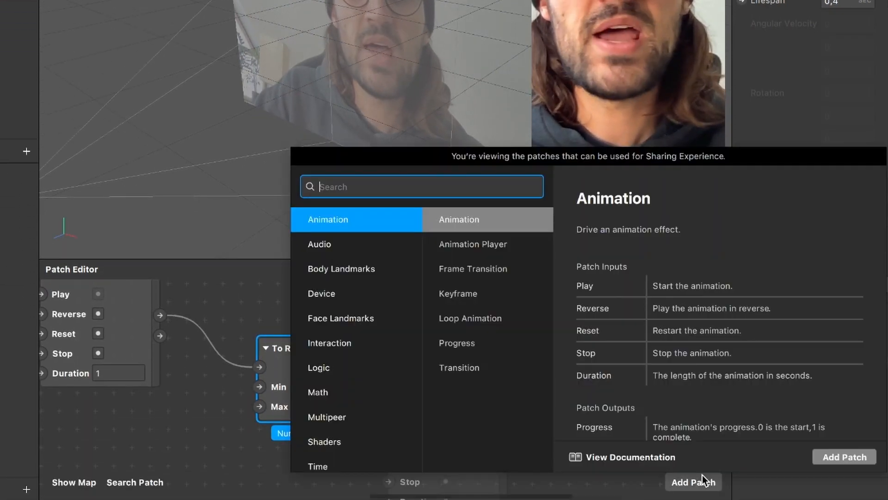
text(roun)
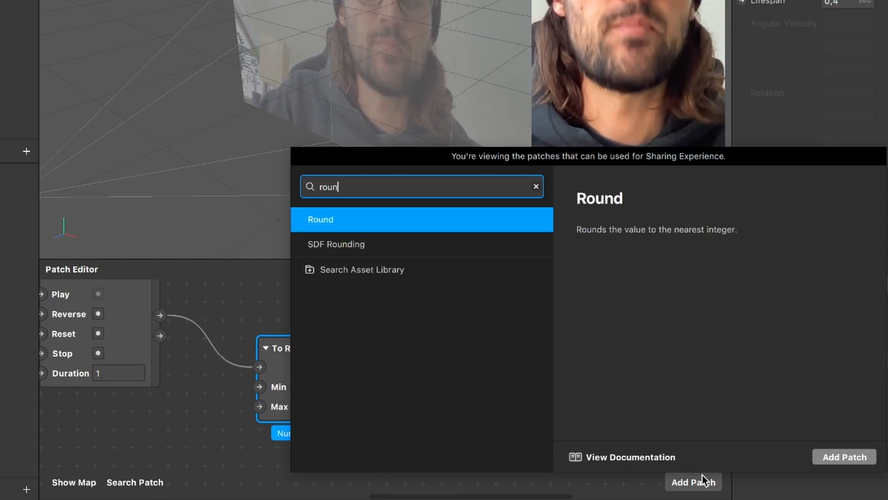
key(Return)
drag(414, 414, 470, 371)
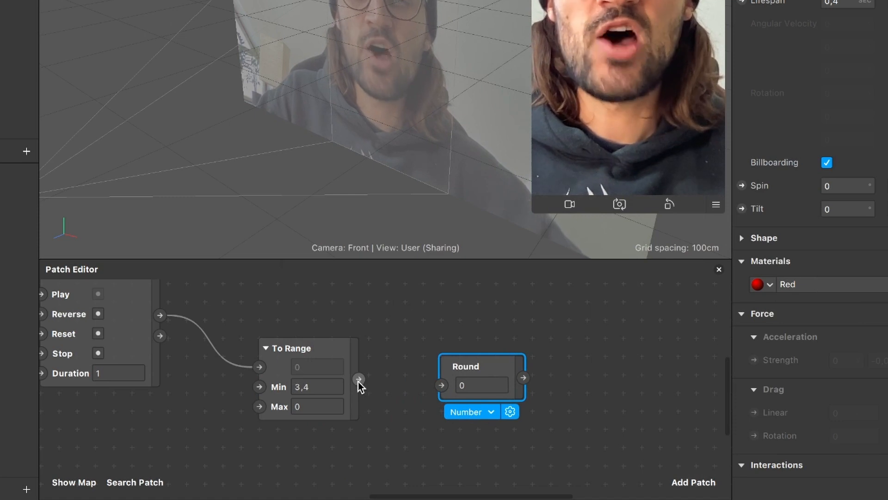
drag(358, 379, 438, 388)
drag(504, 365, 492, 376)
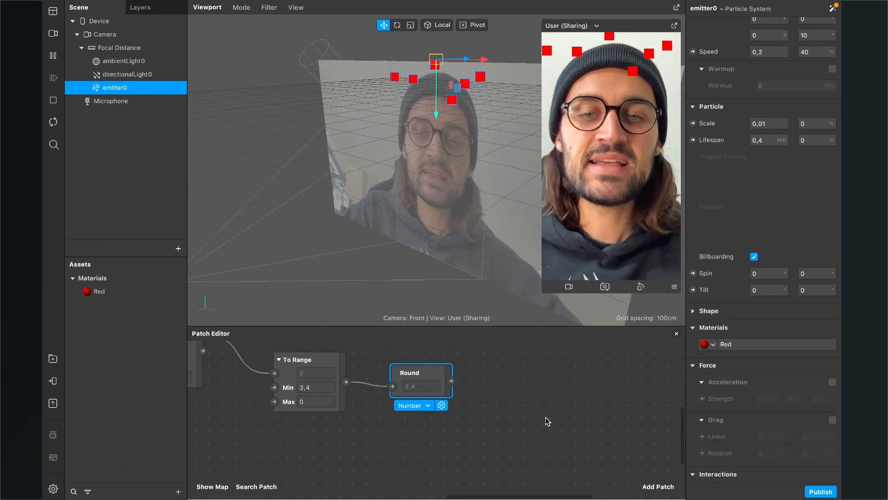
click(648, 435)
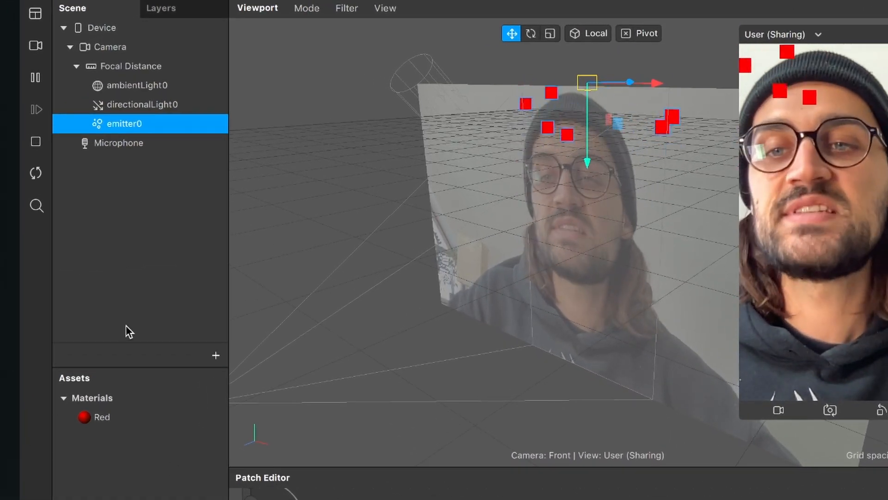
- Insert a 2D Text object into the scene
click(216, 355)
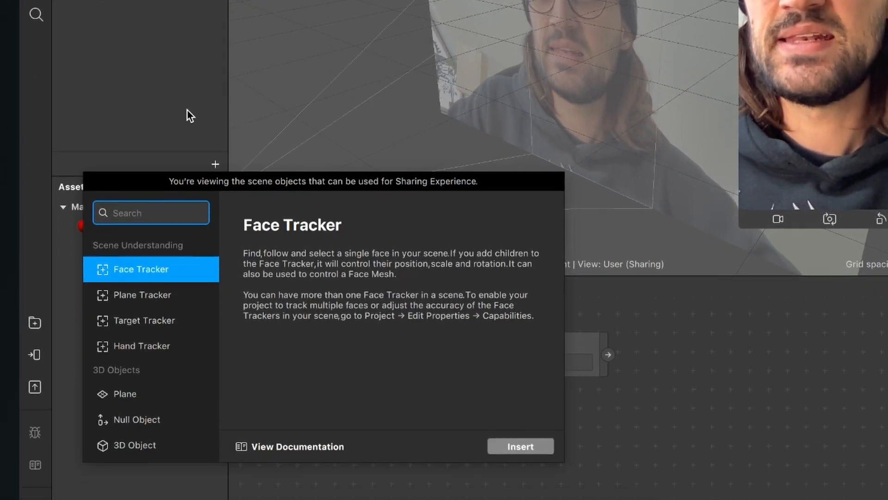
text(2D)
key(Return)
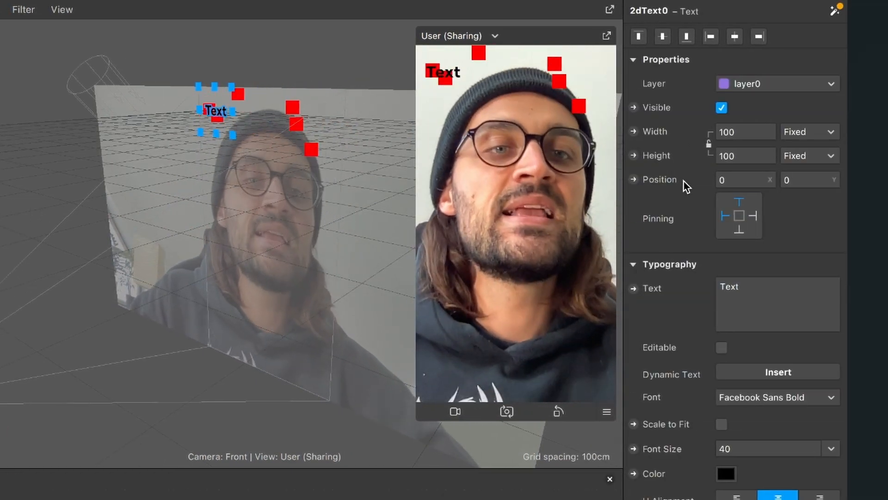
- Make the text fill the screen width and move it down over the face to about Y 283,5
click(758, 132)
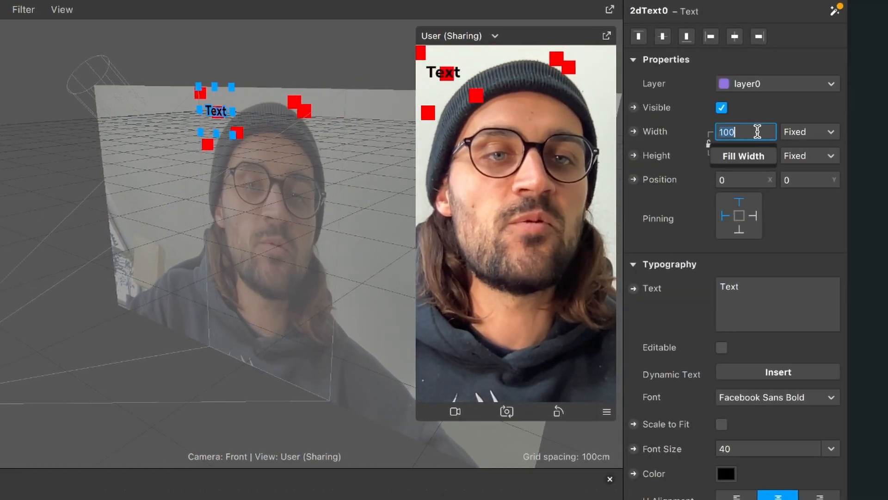
click(749, 155)
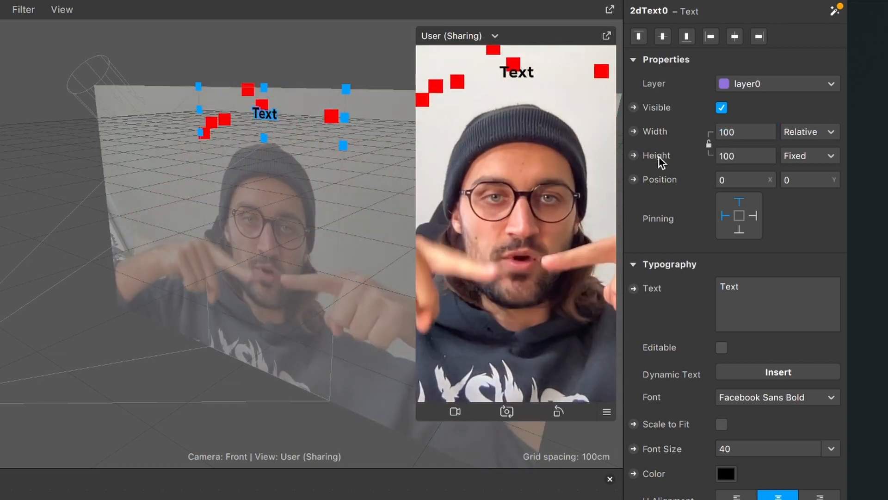
scroll(129, 172, up, 4)
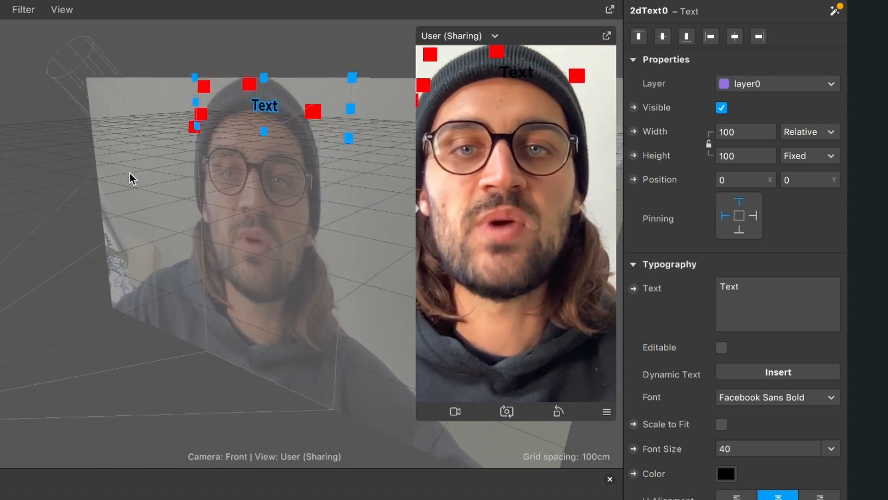
drag(271, 90, 273, 254)
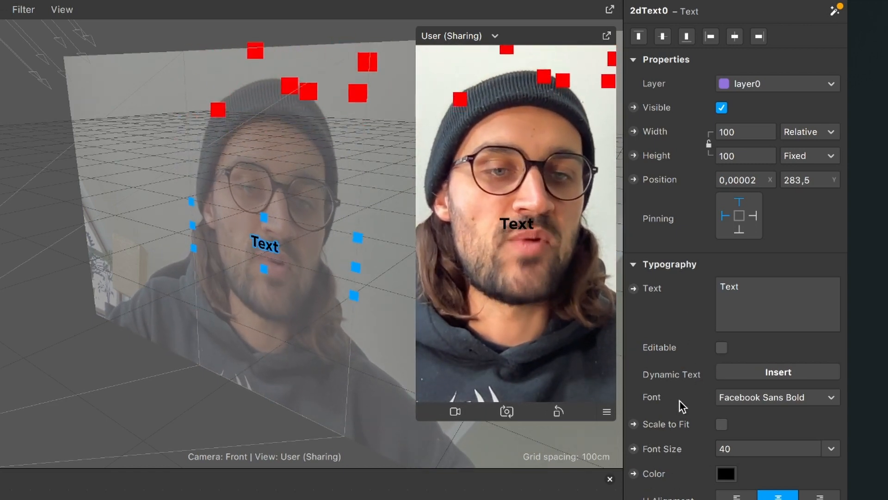
- Set the text's font size to 100 and its color to white
click(737, 448)
key(BackSpace)
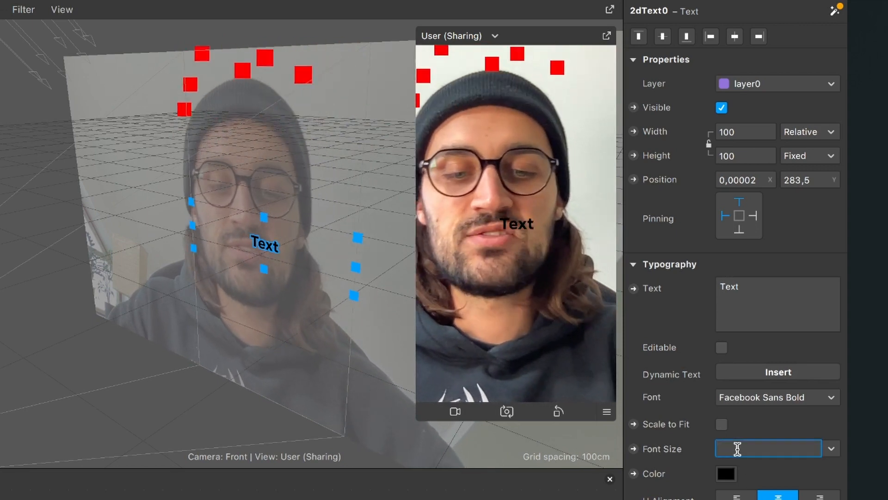
text(100)
key(Return)
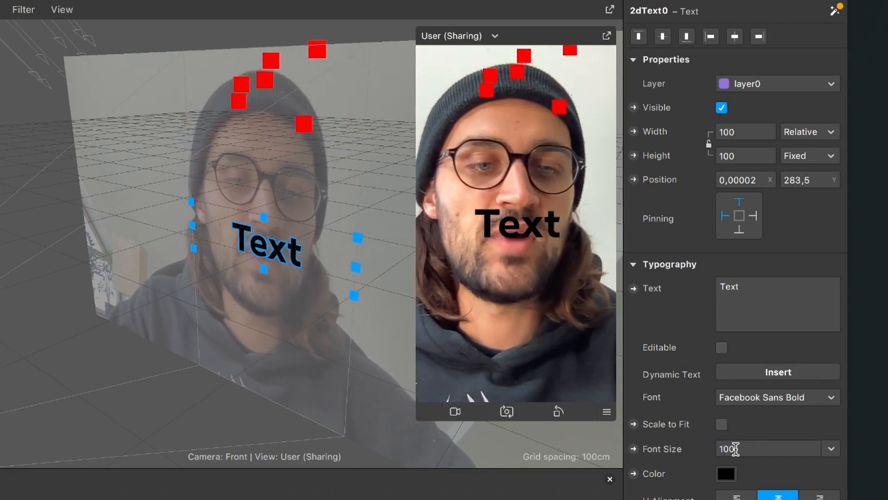
click(726, 473)
drag(106, 408, 37, 408)
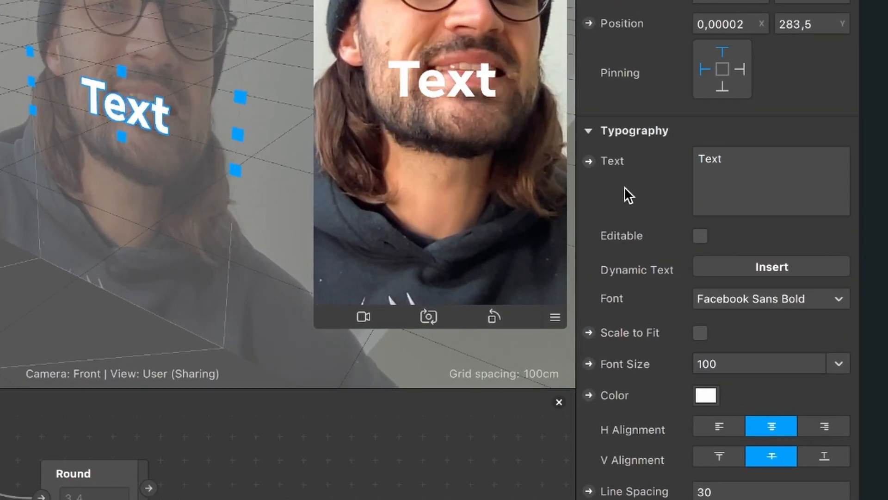
- Create a patch for the 2D text's Text property and place it after the Round patch with space between them
click(589, 161)
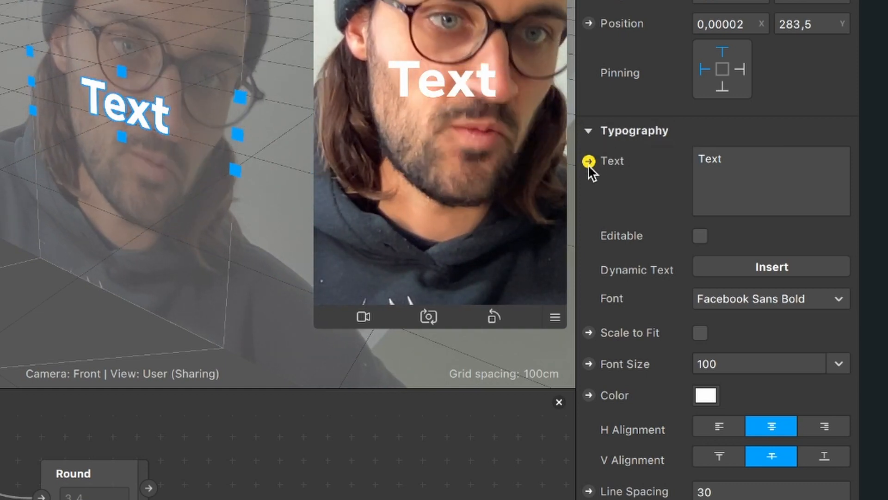
click(589, 161)
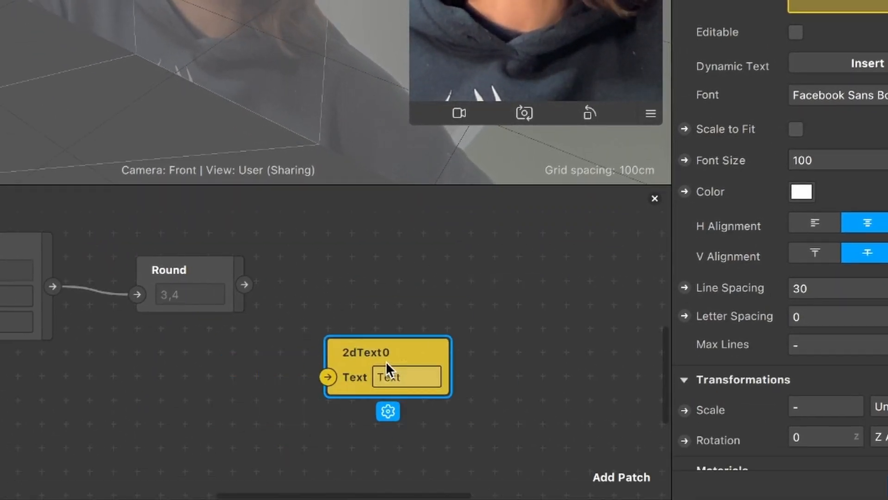
drag(386, 361, 514, 273)
scroll(387, 346, right, 3)
scroll(387, 345, down, 1)
scroll(387, 346, up, 2)
scroll(387, 346, left, 2)
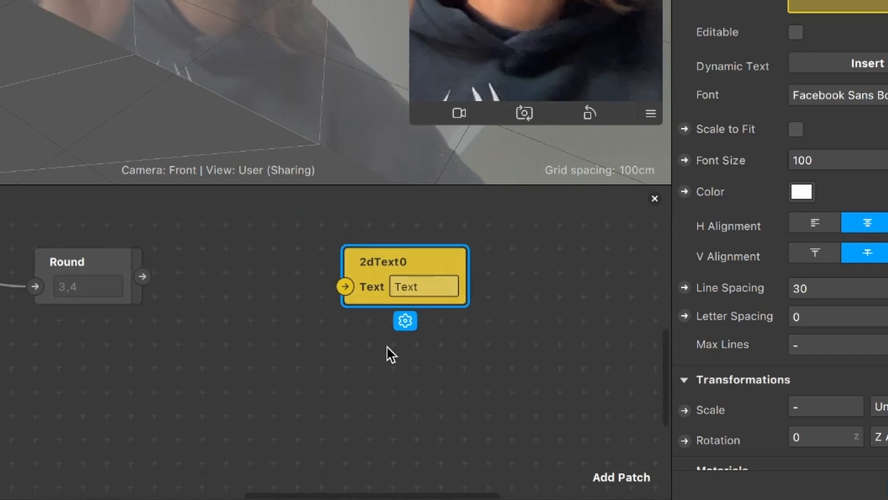
scroll(351, 345, up, 2)
scroll(351, 345, left, 2)
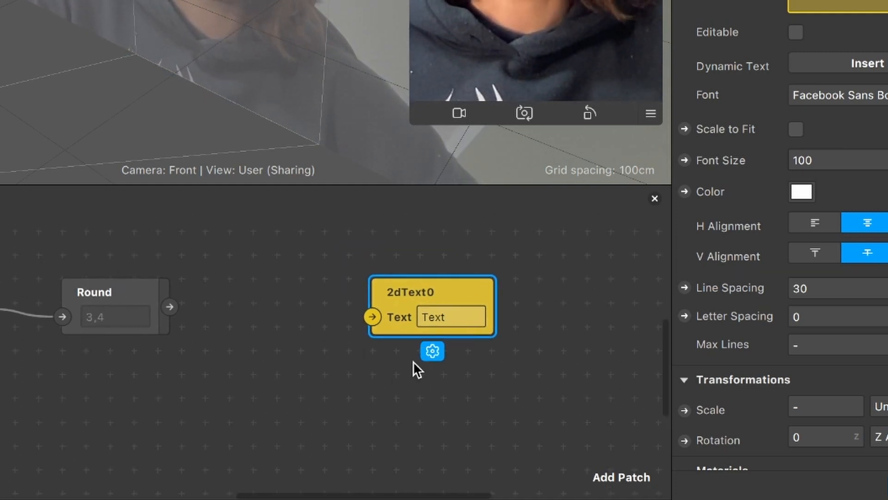
- Add a To String patch, feed it from Round, and connect its Text String output to the 2dText0 patch's Text input
click(608, 481)
text(to)
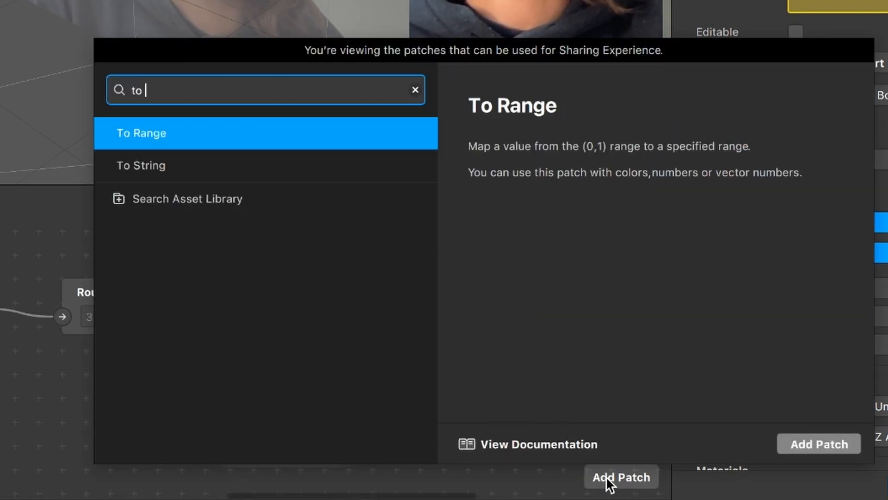
text( st)
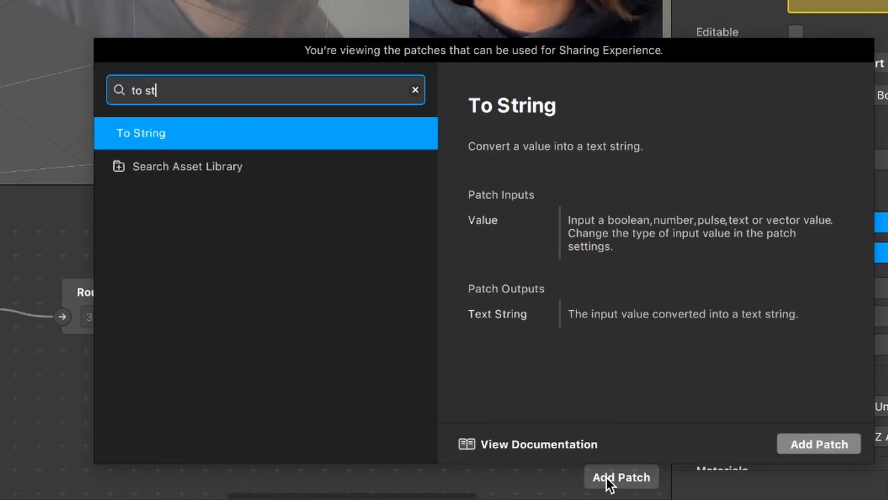
key(Return)
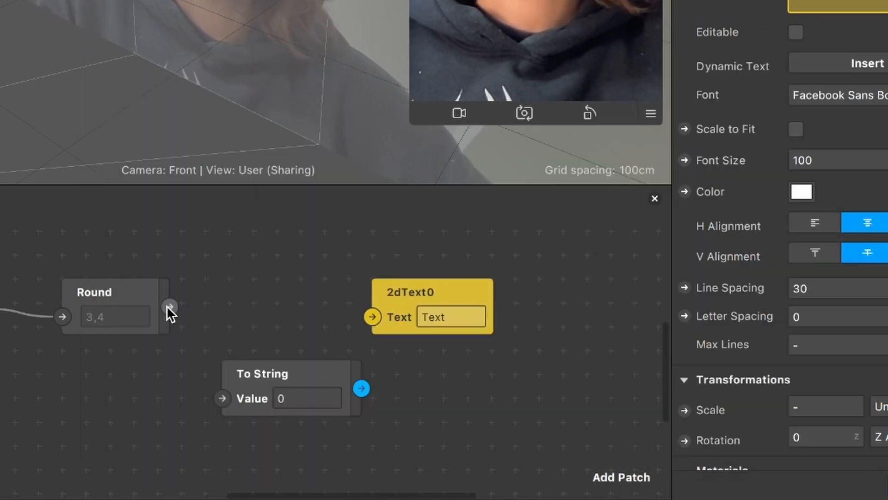
drag(168, 308, 219, 393)
drag(455, 301, 523, 301)
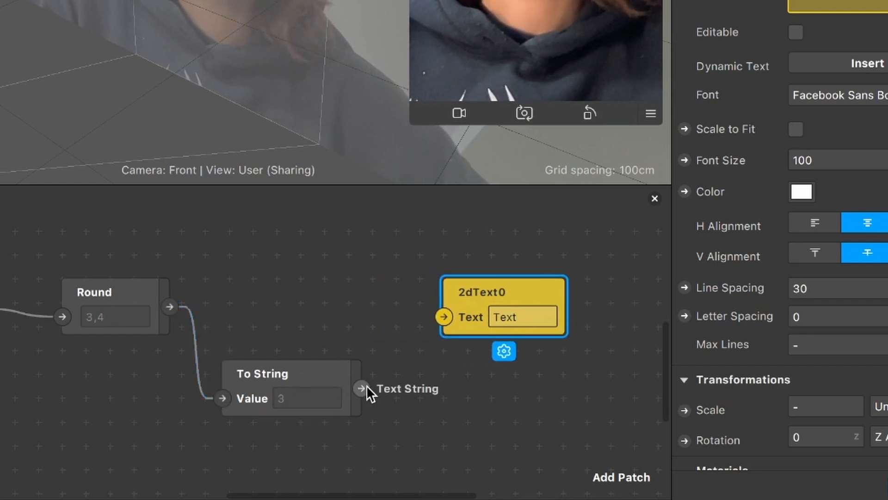
drag(362, 388, 444, 315)
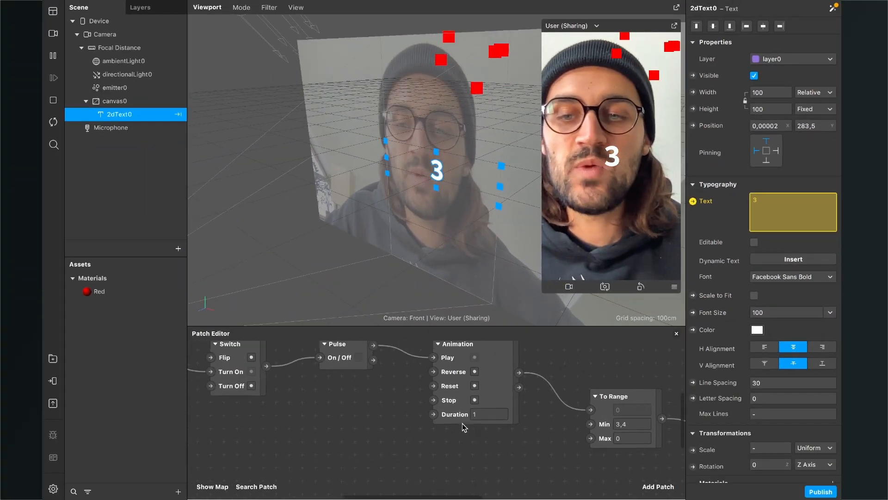
- Test the countdown text in the preview using Simulate Touch
scroll(462, 423, right, 10)
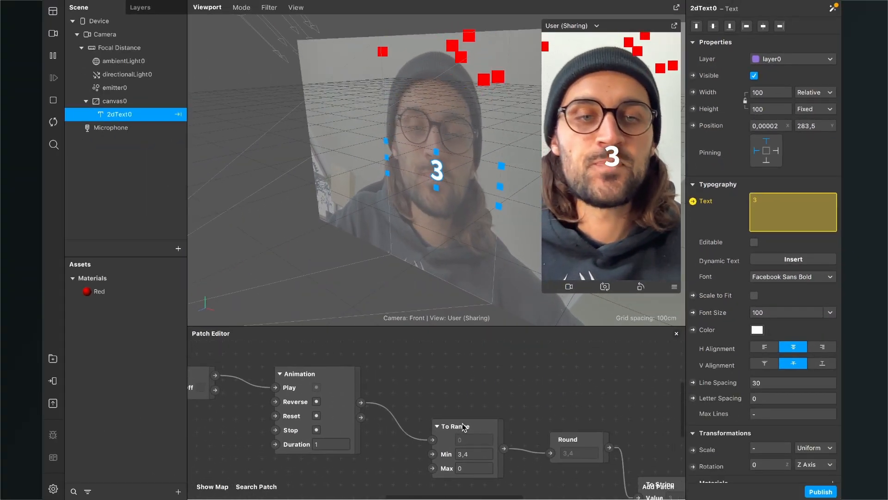
click(674, 288)
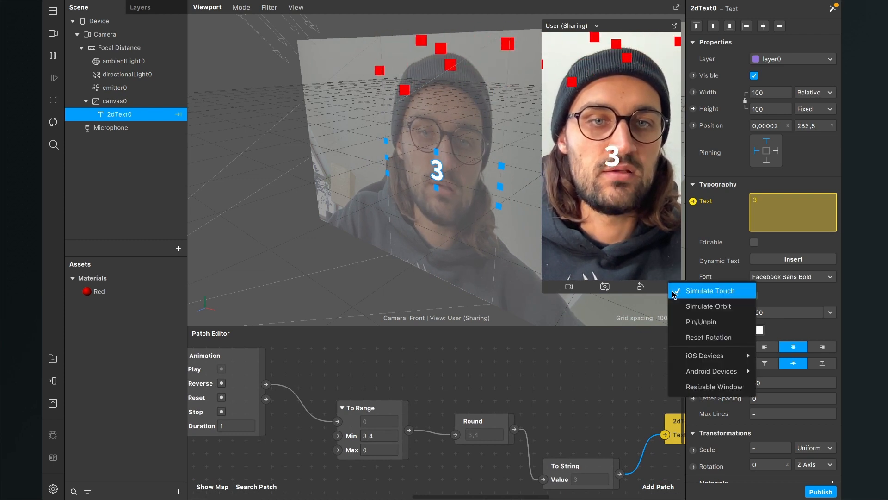
click(701, 290)
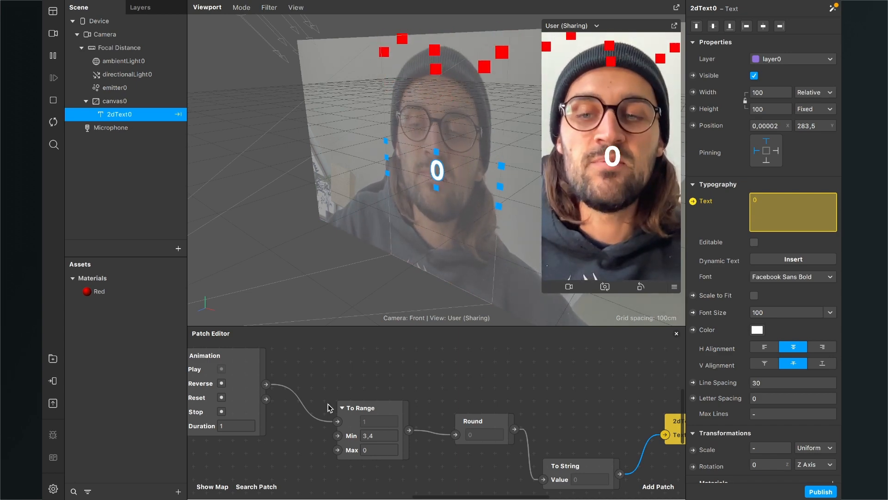
- Set the Animation patch's Duration to 3 and restart the effect to test the countdown
scroll(351, 417, left, 5)
ctrl+scroll(375, 429, up, 3)
scroll(375, 429, left, 4)
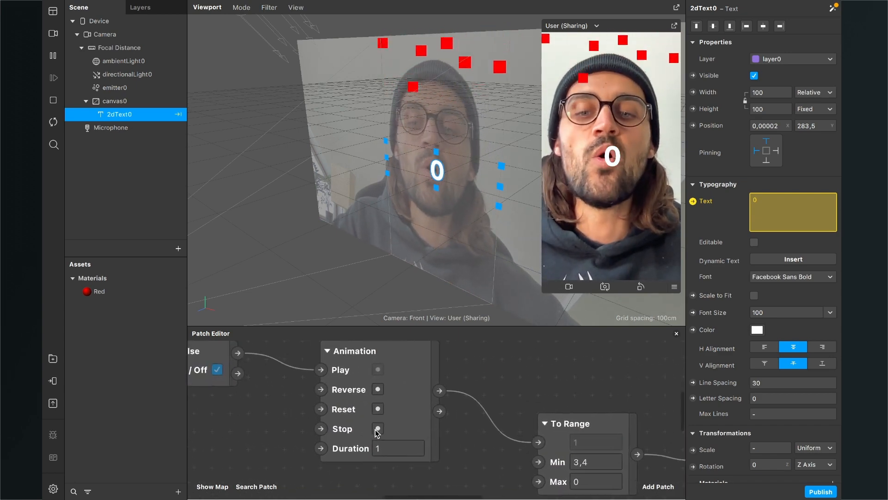
click(392, 453)
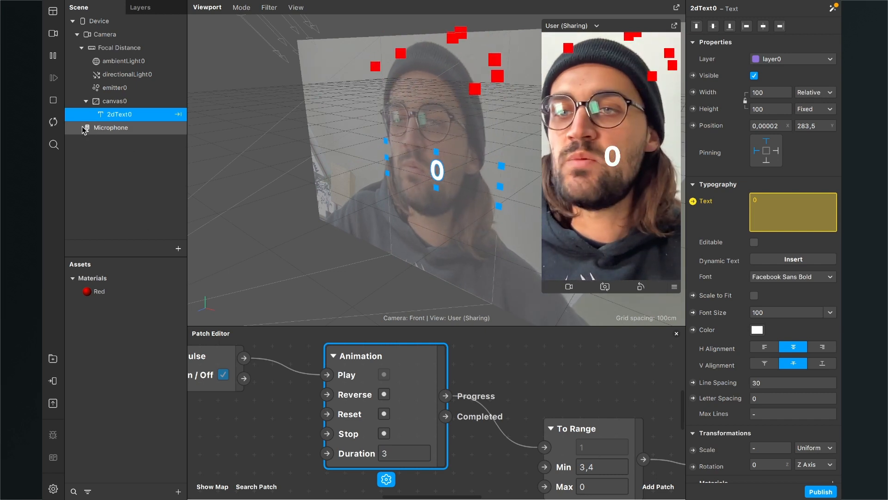
click(53, 123)
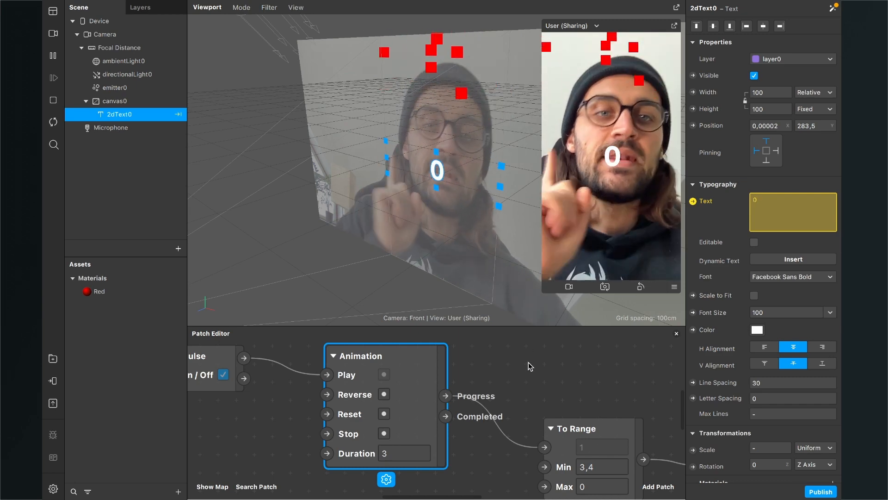
- Examine the To Range patch's Min and Max settings and its connection to the Round patch
scroll(499, 432, right, 4)
scroll(499, 432, down, 1)
scroll(486, 435, up, 4)
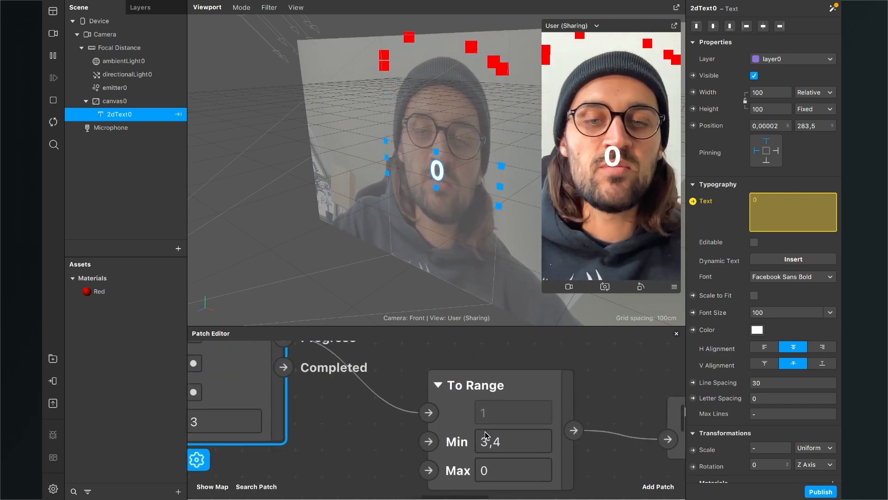
scroll(486, 435, down, 1)
click(495, 432)
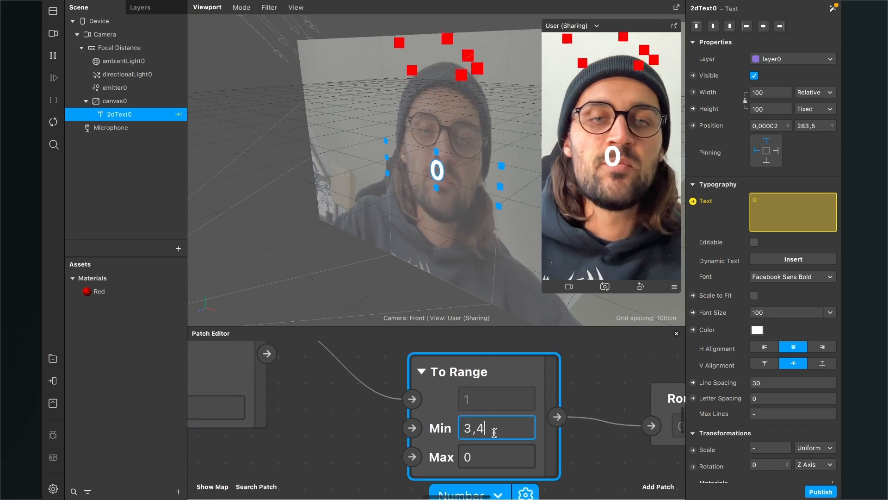
scroll(494, 432, right, 5)
scroll(494, 433, down, 1)
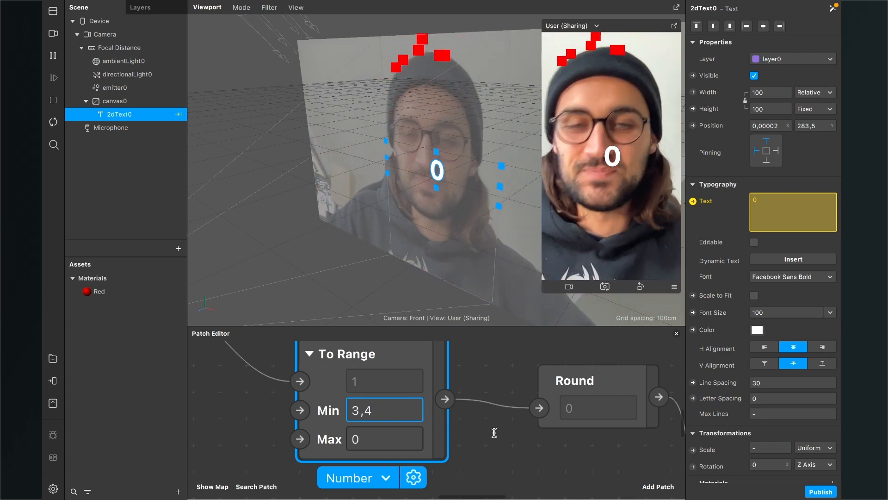
scroll(495, 432, down, 5)
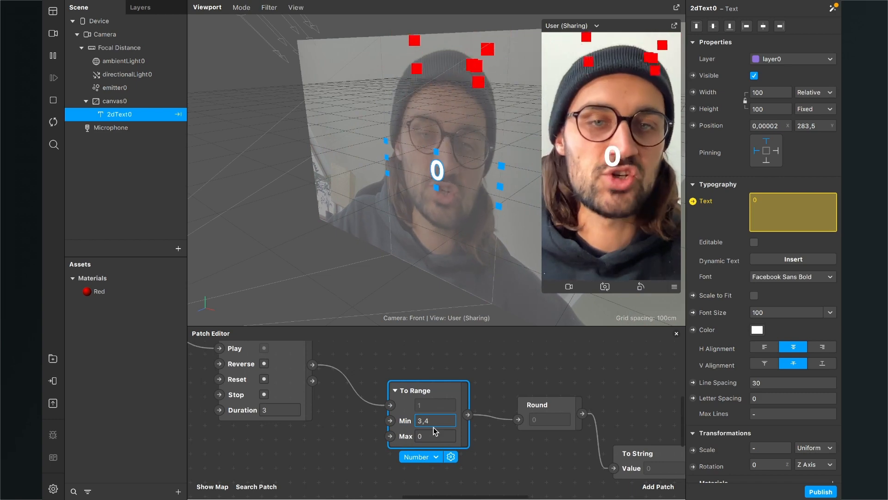
scroll(435, 430, up, 2)
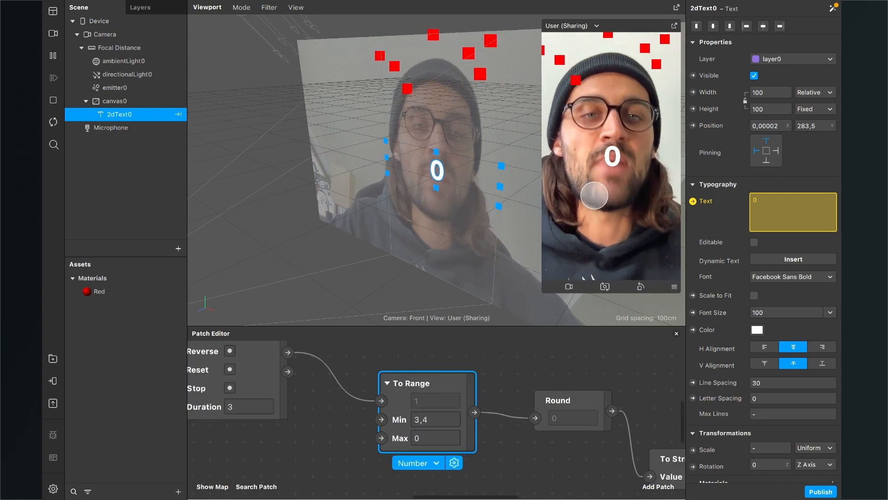
- Try a ten-second countdown with the To Range Min set to 10,4 and the Animation Duration set to 10
scroll(456, 401, up, 2)
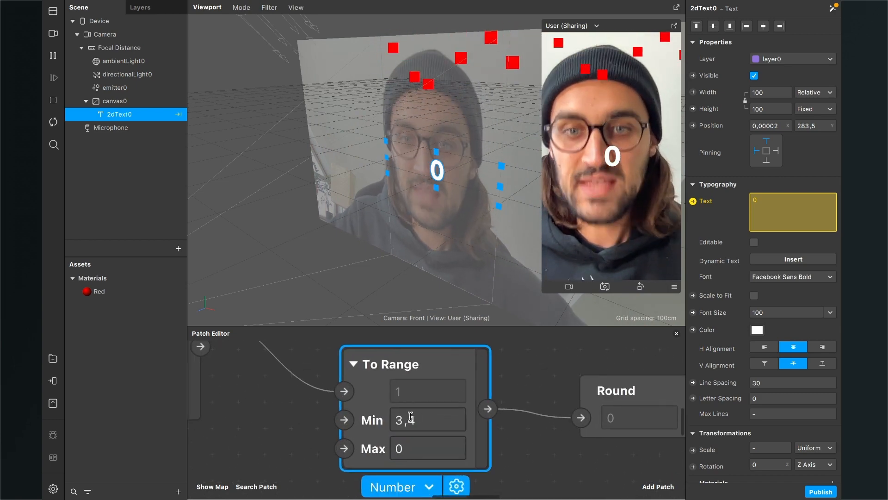
key(BackSpace)
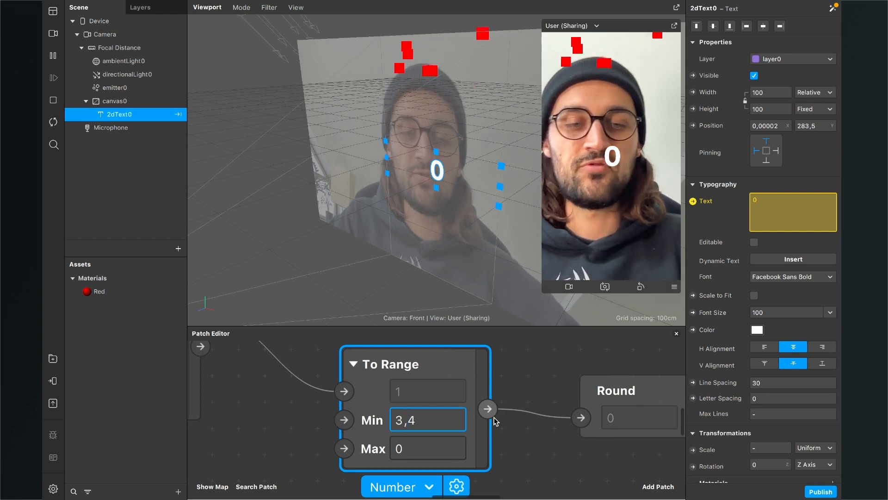
key(BackSpace)
text(10)
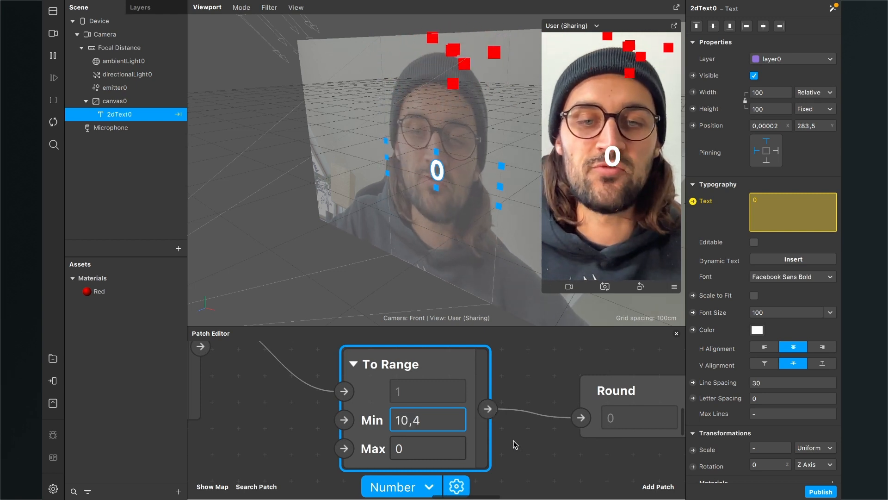
scroll(513, 444, left, 6)
click(377, 429)
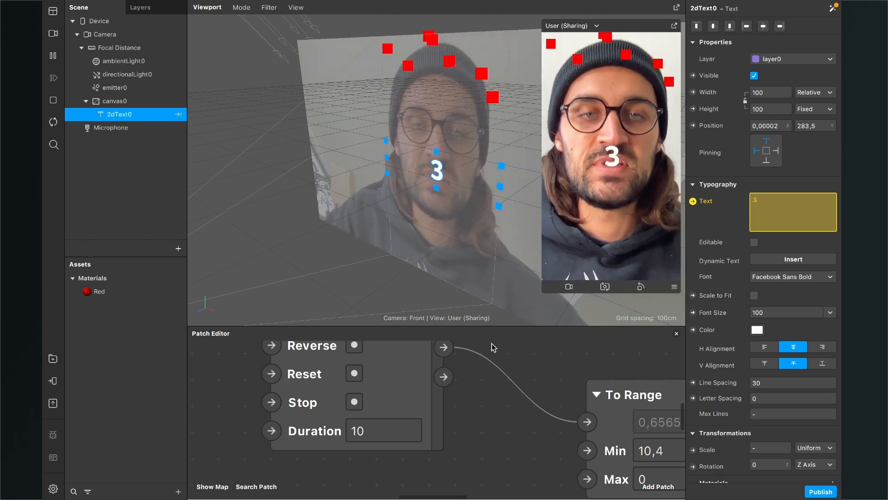
- Set the Animation Duration back to 3 and the To Range Min to 3,4, and restart the effect
click(379, 426)
key(Return)
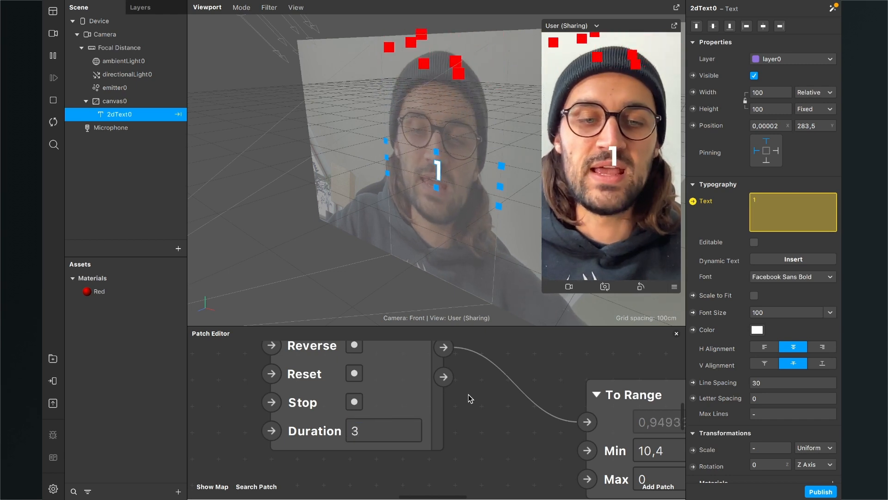
scroll(470, 399, right, 3)
click(596, 422)
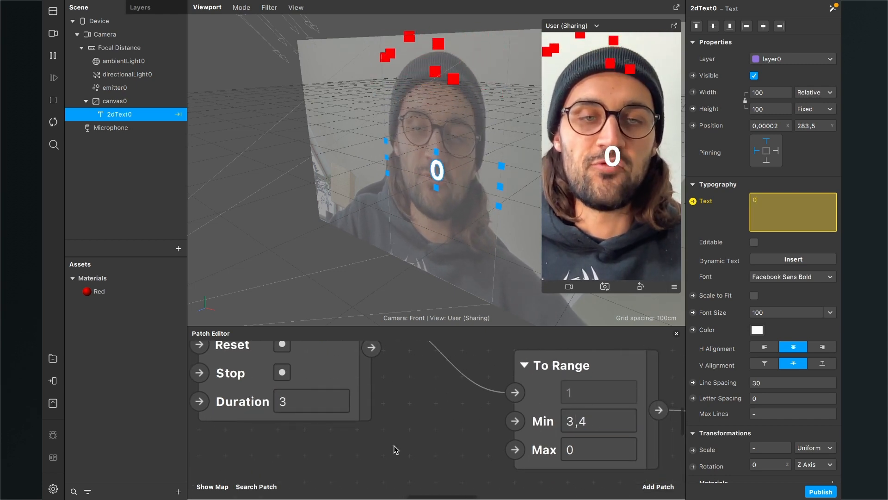
scroll(362, 442, down, 5)
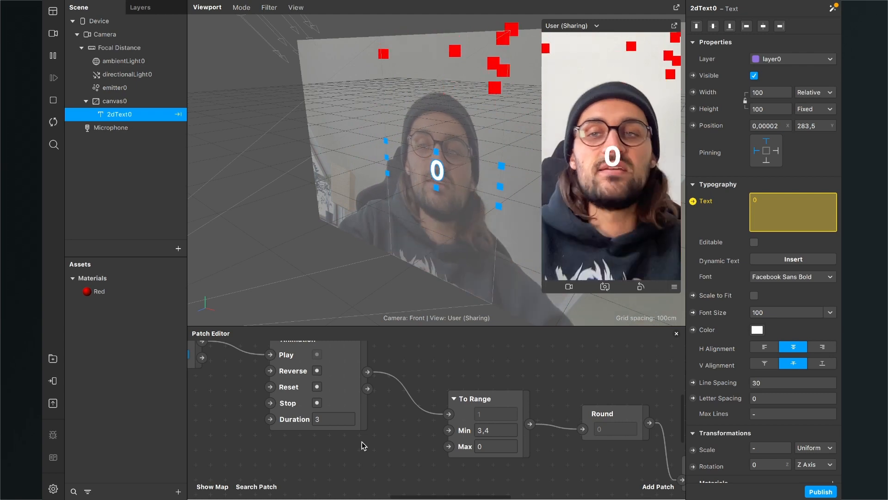
click(53, 122)
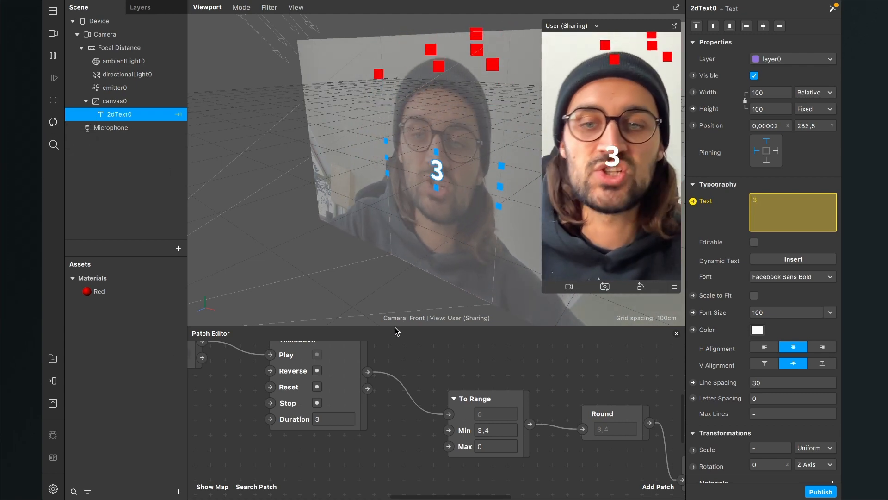
- Add a Switch patch above To Range and connect the Animation patch's Completed output to its Turn On input
scroll(358, 387, up, 1)
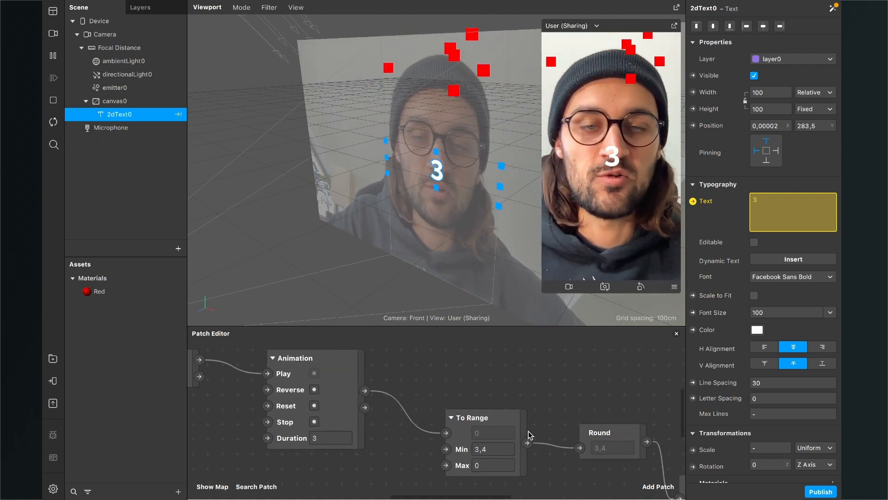
scroll(528, 431, down, 3)
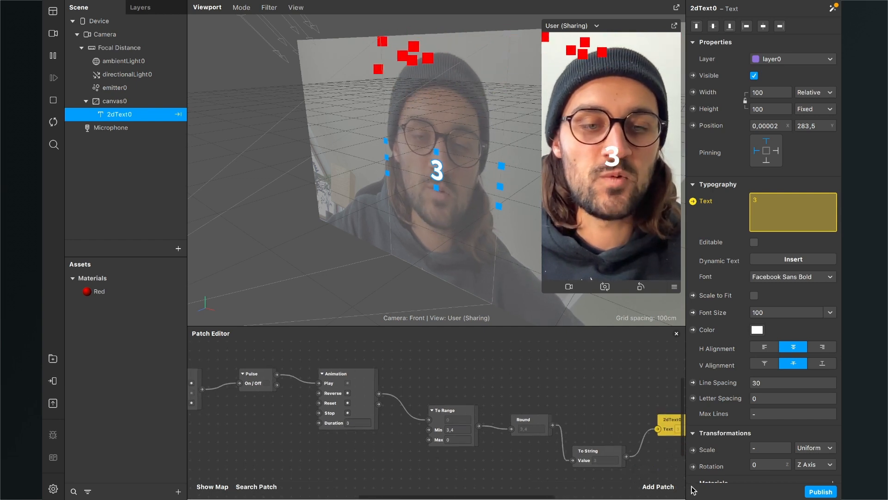
click(669, 487)
text(sw)
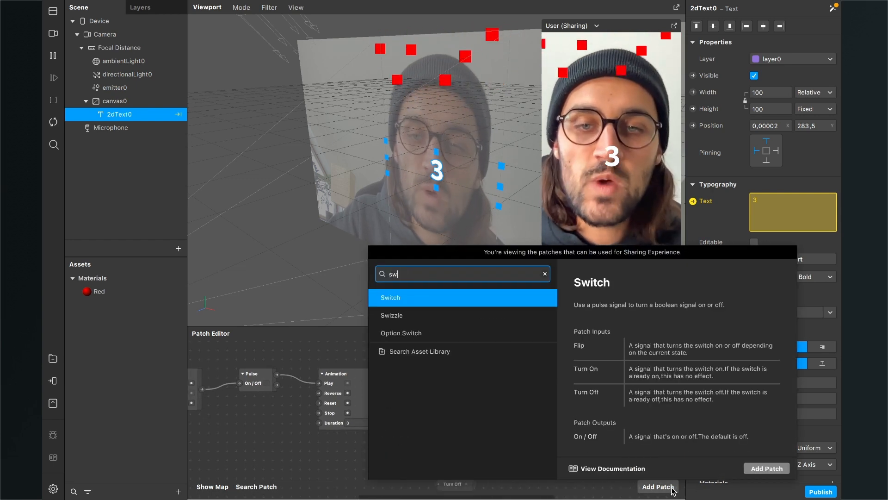
key(Return)
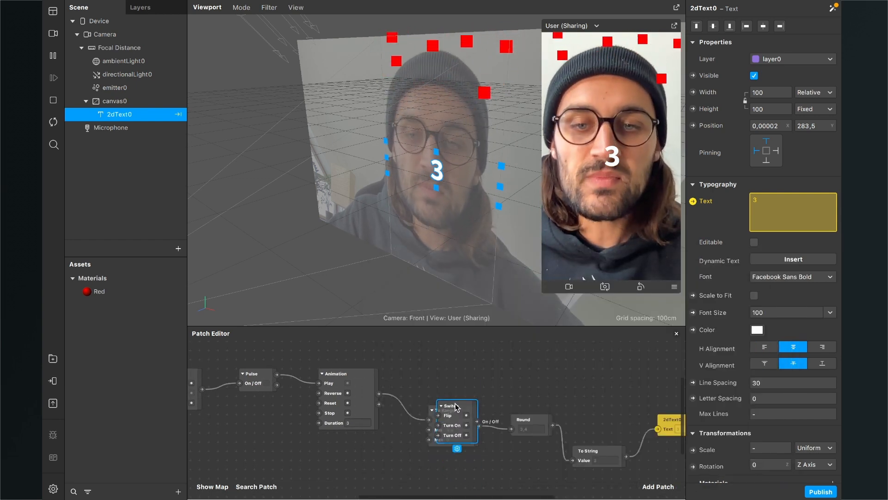
scroll(410, 389, up, 3)
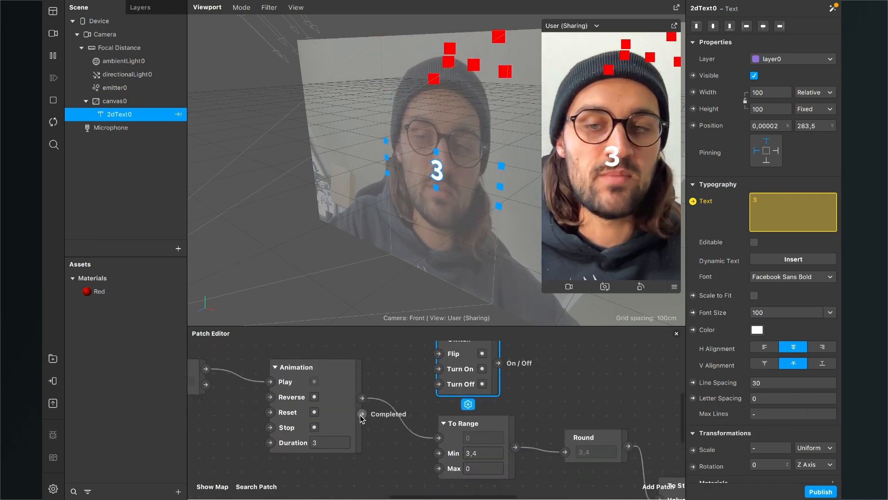
drag(362, 413, 438, 368)
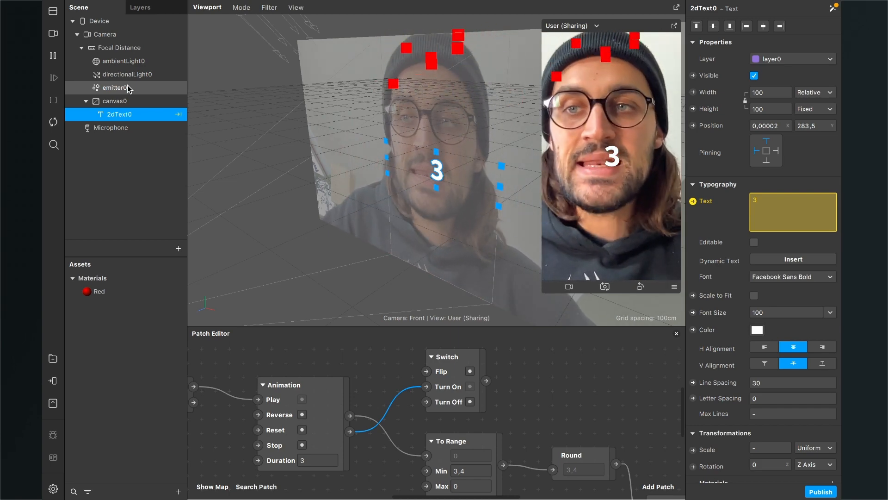
- Create a patch for emitter0's Visible property, place it beside the Switch, and connect the Switch's On / Off output to it
click(115, 88)
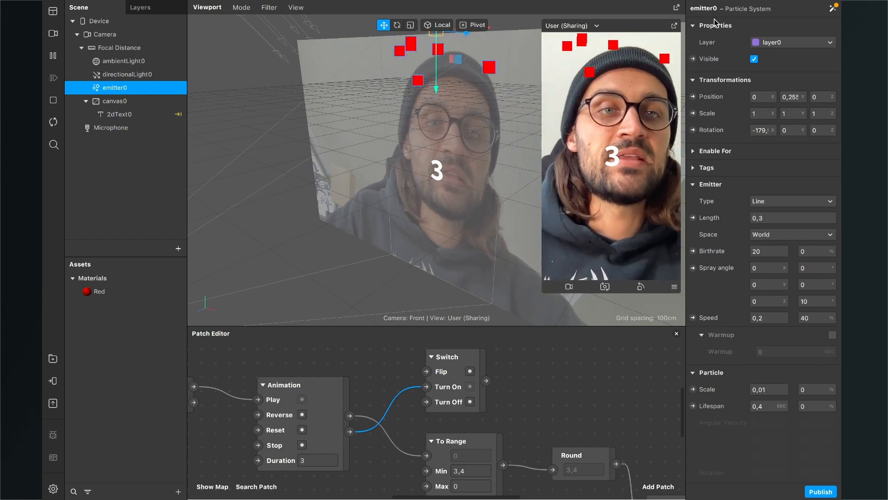
click(693, 59)
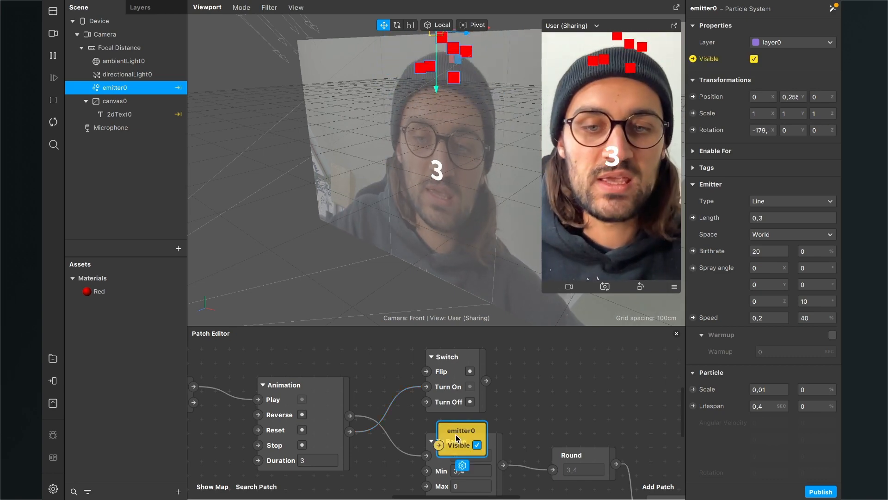
drag(456, 437, 570, 392)
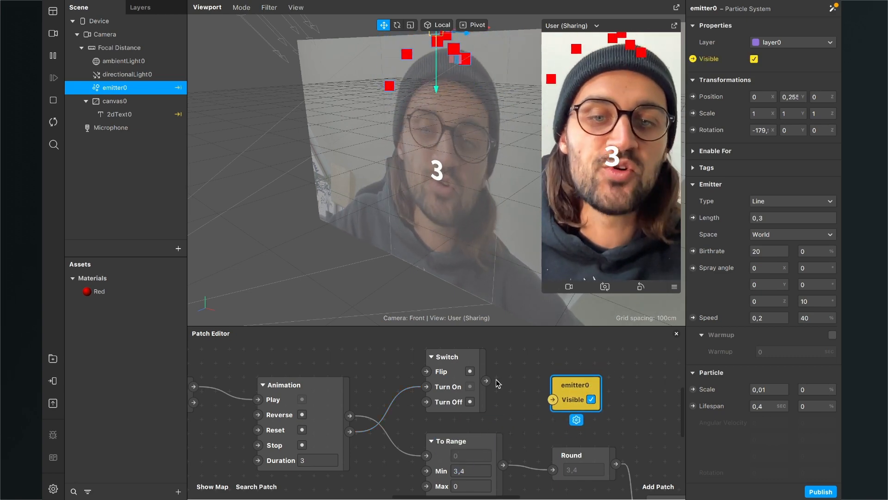
drag(486, 381, 552, 399)
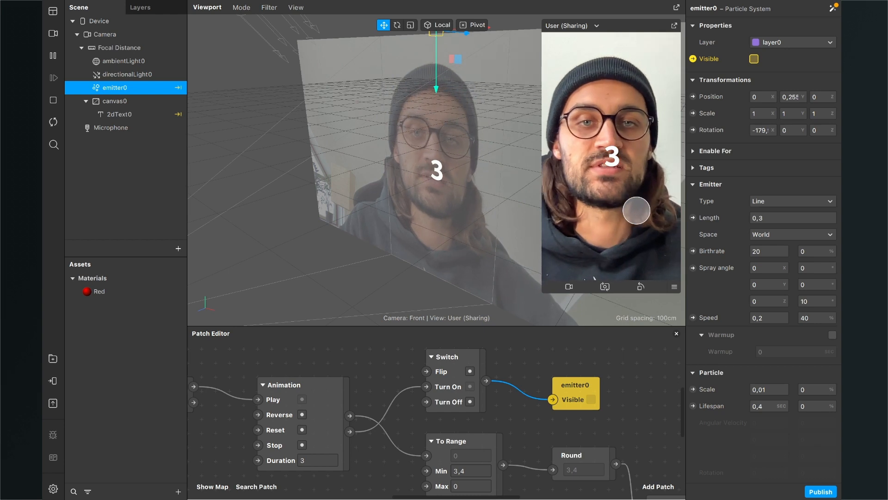
- Test the countdown and emitter visibility with a simulated tap in the preview, and restart the effect
click(636, 210)
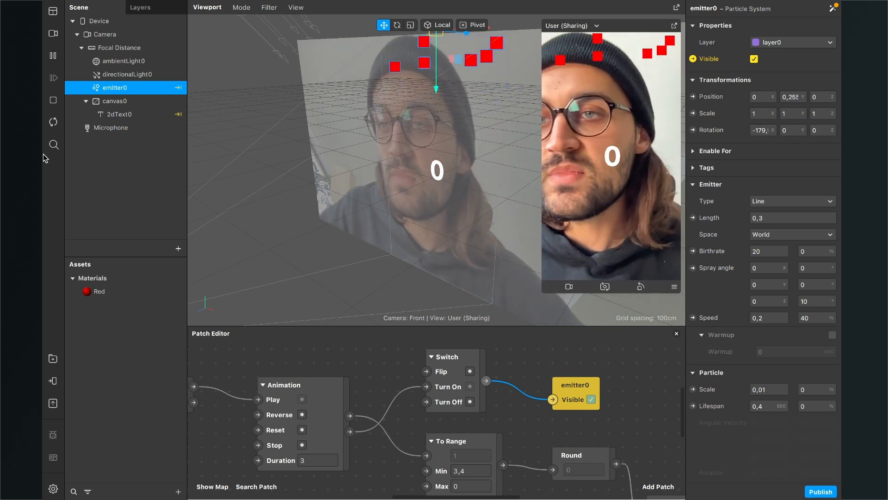
click(54, 122)
- Add another Switch patch and place it above the Animation patch
scroll(367, 468, down, 3)
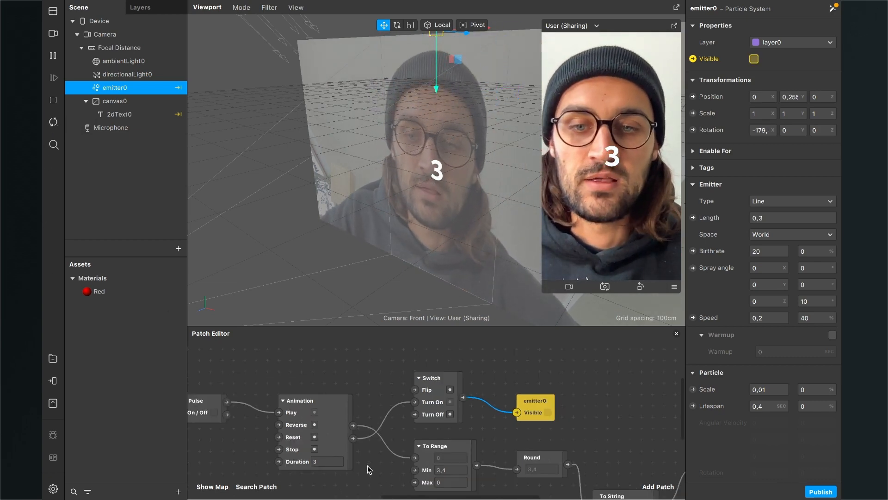
scroll(368, 466, down, 5)
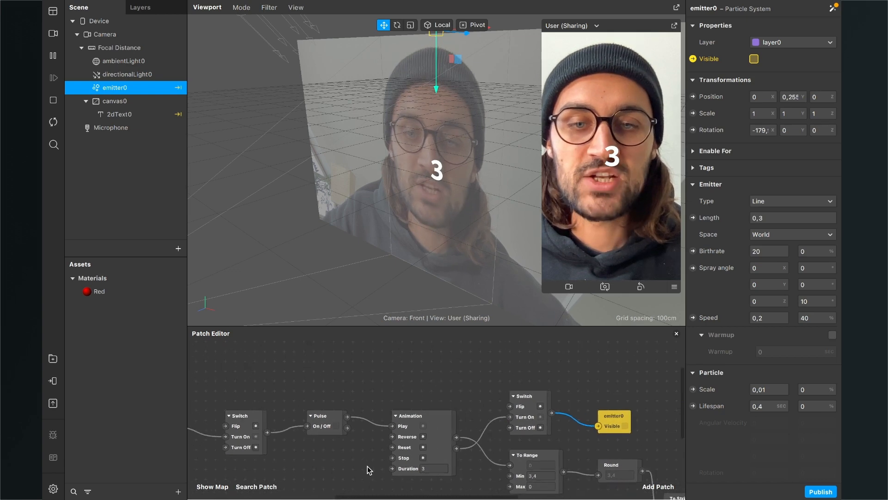
click(662, 485)
text(swi)
key(Return)
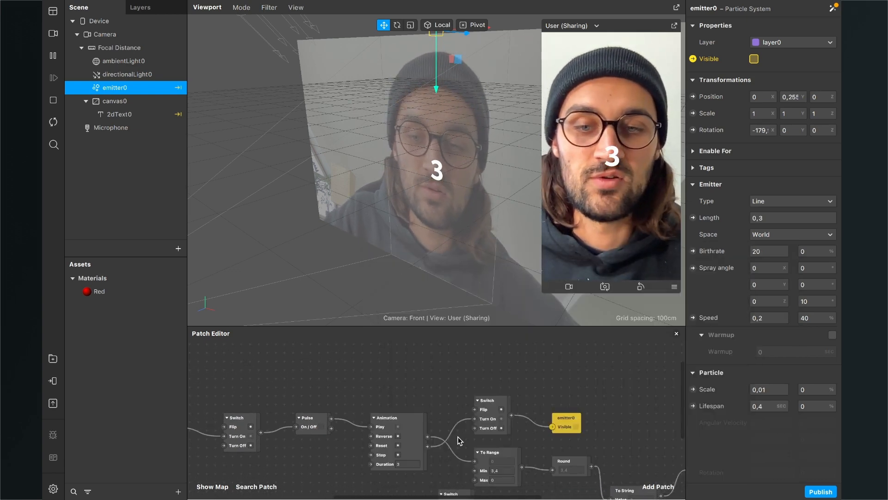
scroll(460, 442, down, 2)
drag(443, 468, 419, 349)
- Connect the upper output of the Pulse patch to the Turn On input of the Switch above Animation
scroll(396, 354, up, 3)
scroll(332, 402, left, 2)
scroll(332, 404, up, 1)
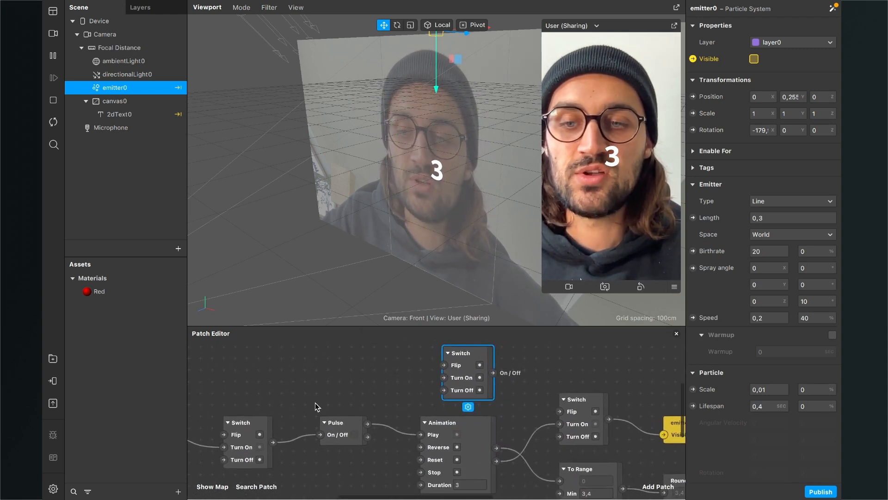
scroll(315, 402, left, 4)
scroll(315, 402, down, 1)
scroll(367, 400, right, 1)
scroll(368, 401, up, 1)
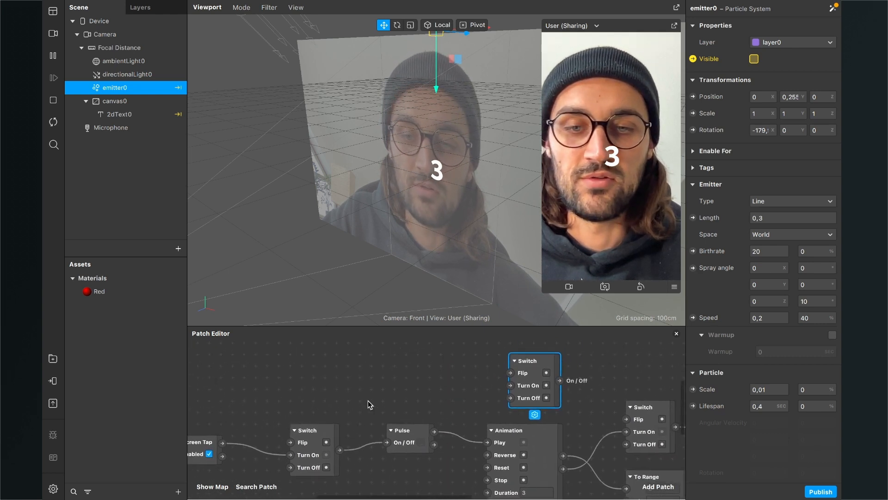
scroll(393, 420, left, 1)
scroll(393, 420, down, 1)
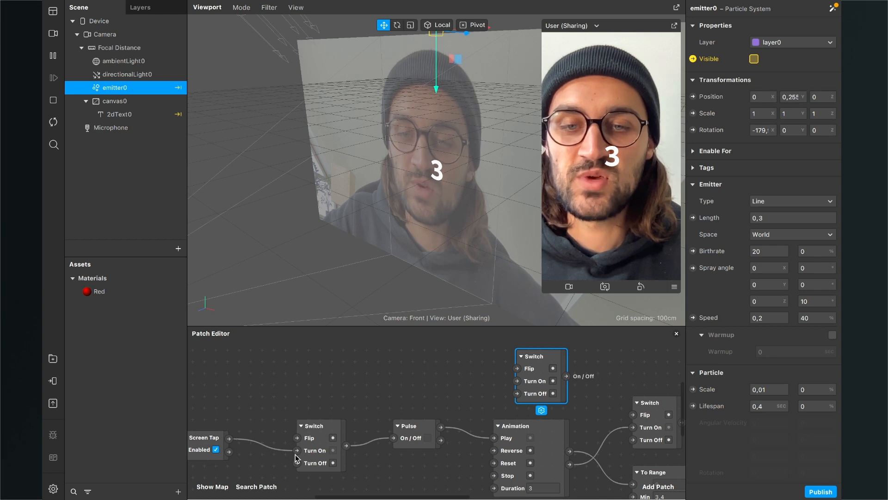
drag(442, 426, 472, 362)
- Create a patch for the 2D text's Visible property and place it beside the Switch above Animation
scroll(514, 380, right, 3)
scroll(514, 380, up, 1)
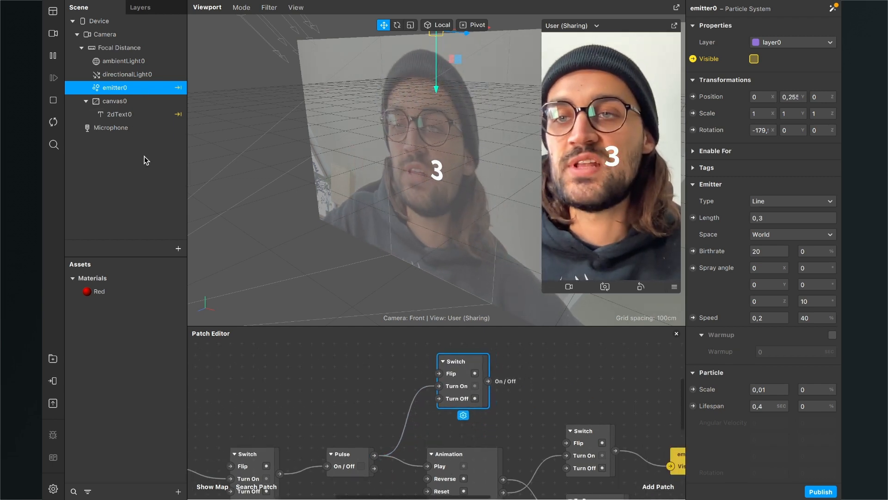
click(112, 115)
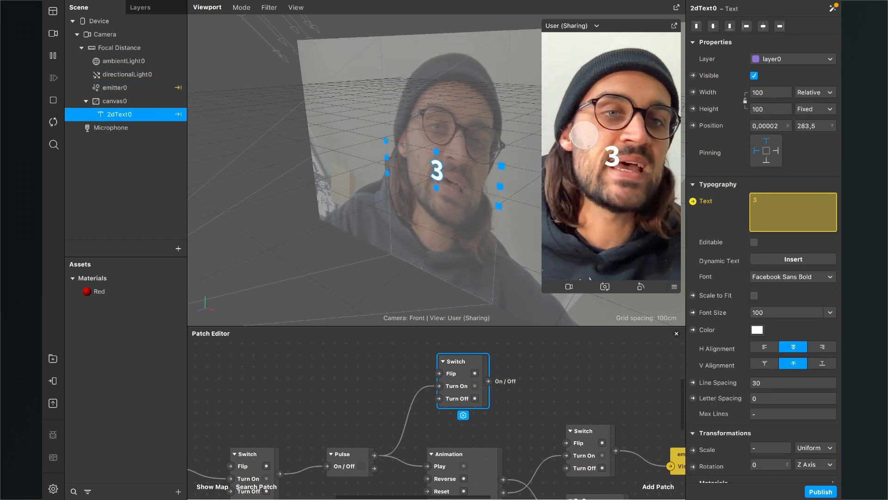
click(693, 75)
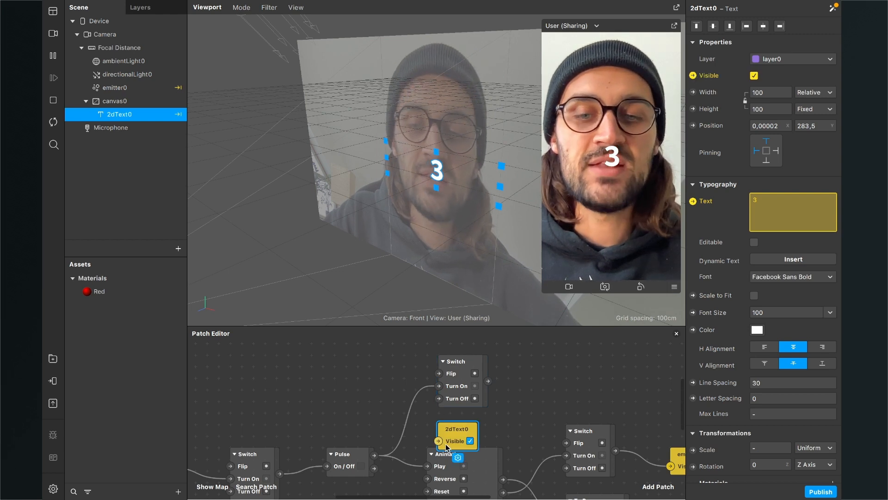
drag(453, 439, 547, 382)
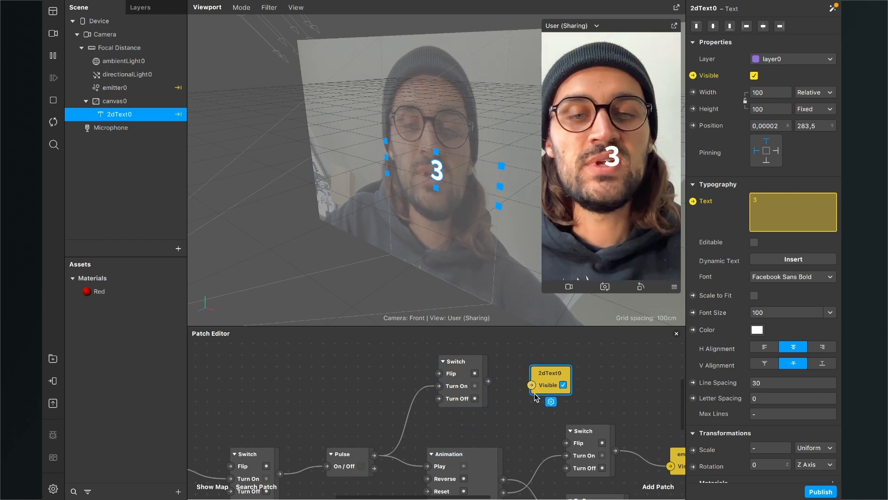
scroll(534, 398, up, 3)
scroll(535, 399, right, 1)
scroll(535, 398, up, 1)
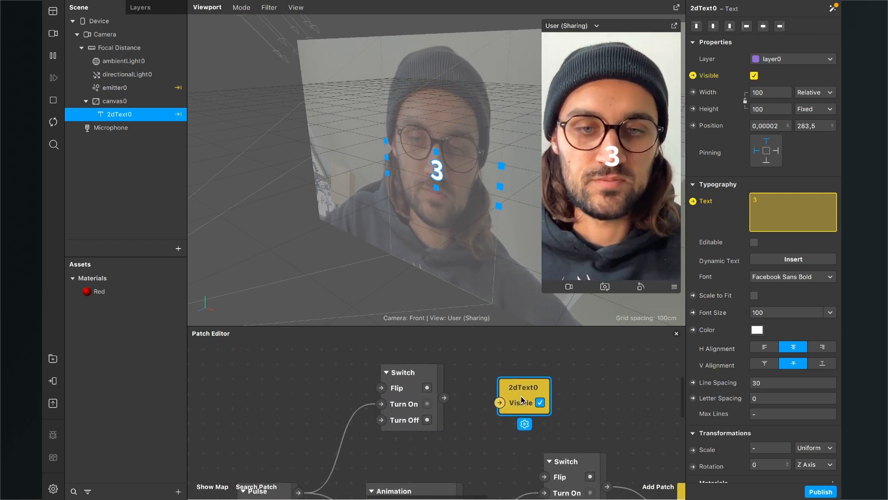
- Connect the upper Switch's On/Off output to the 2D text's Visible patch and test it with a simulated tap in the preview
drag(529, 385, 558, 369)
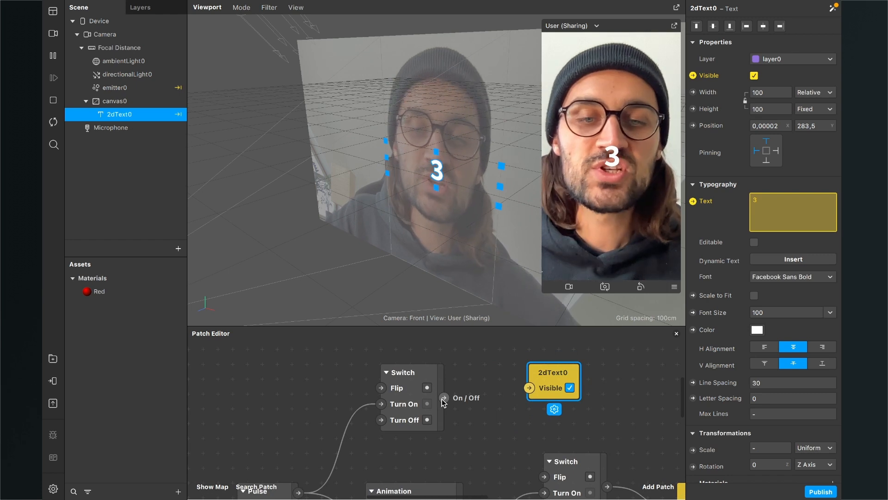
drag(444, 398, 530, 390)
click(536, 382)
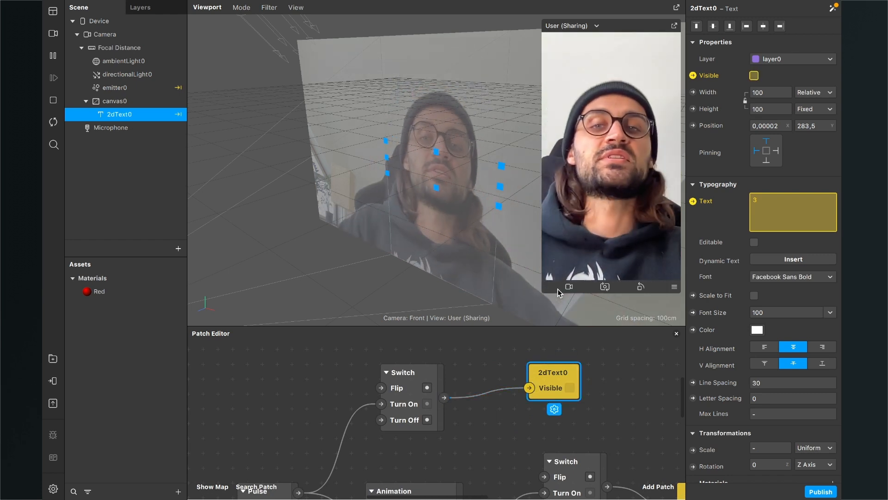
click(589, 194)
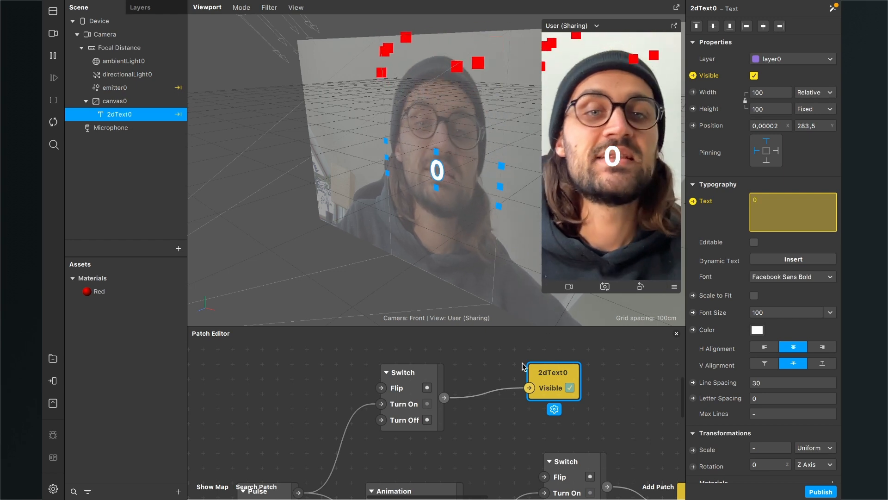
- Enlarge the Patch Editor and connect the Animation patch's Completed output to the Turn Off input of the Switch controlling the text
scroll(522, 363, down, 2)
scroll(523, 378, right, 2)
drag(577, 403, 597, 357)
scroll(538, 427, down, 2)
scroll(538, 428, right, 2)
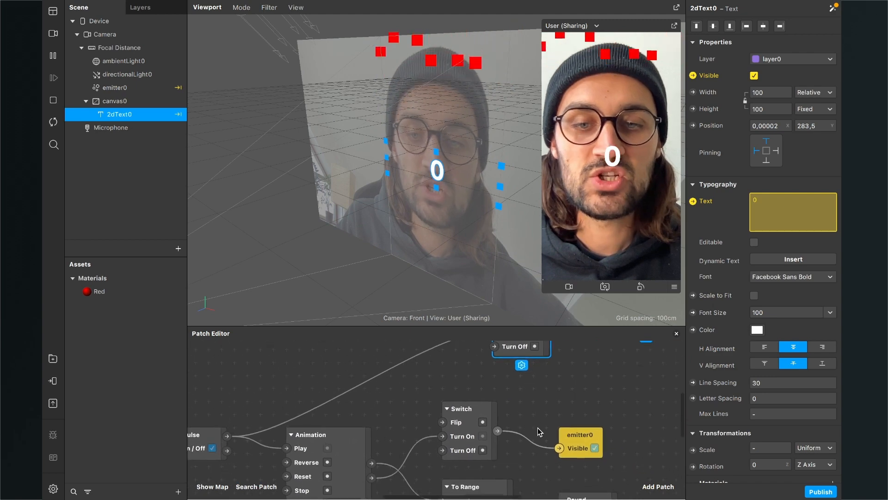
scroll(537, 427, down, 1)
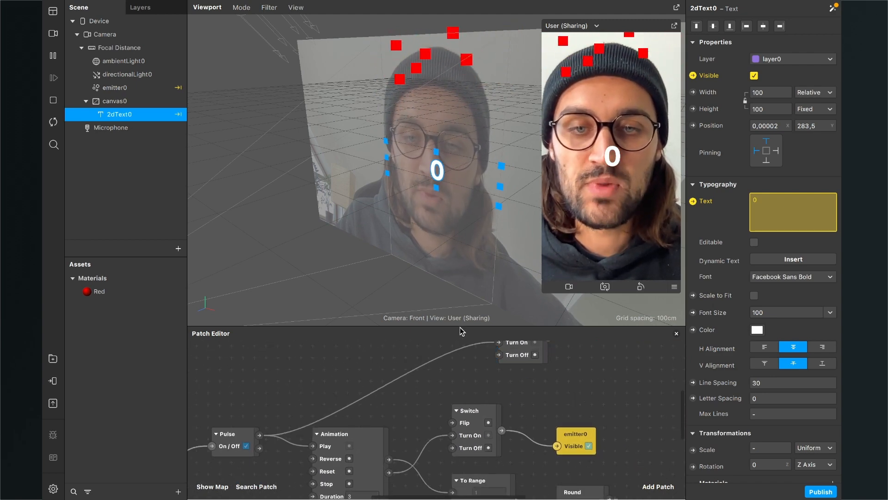
drag(461, 325, 462, 260)
scroll(434, 327, up, 2)
scroll(434, 328, right, 1)
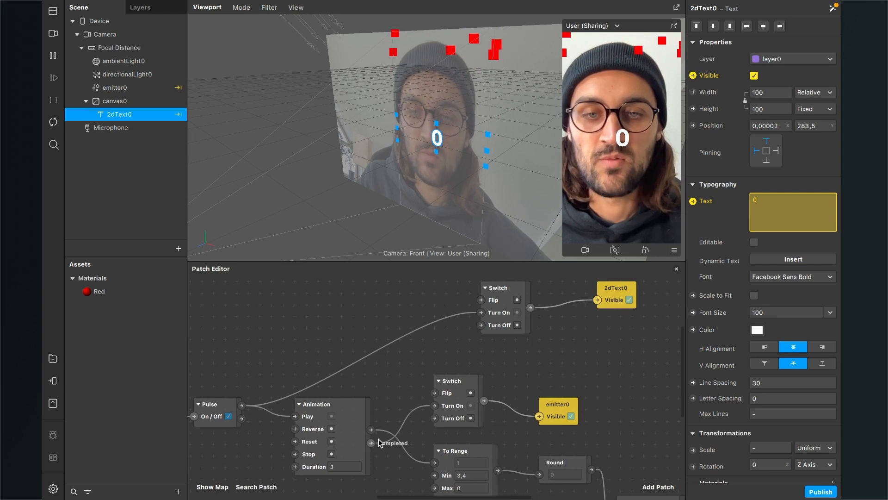
drag(378, 442, 481, 326)
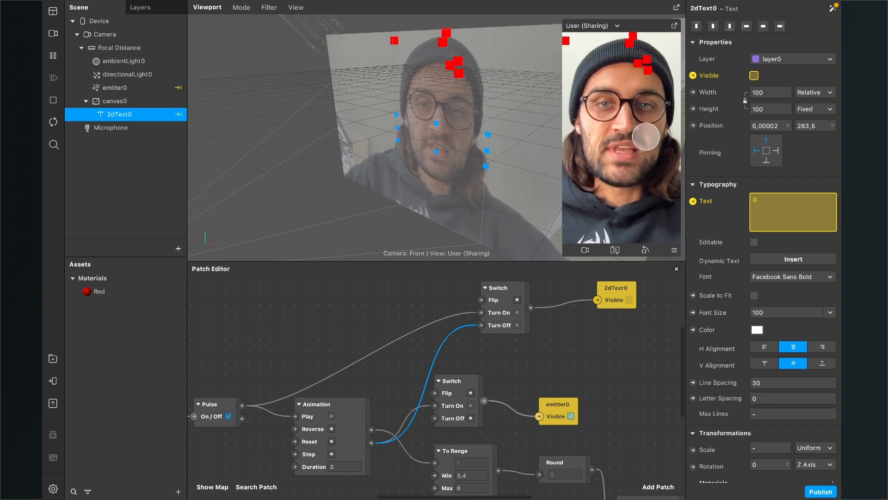
- Set the To Range patch's Max to 0,5 and restart the effect
scroll(522, 368, down, 2)
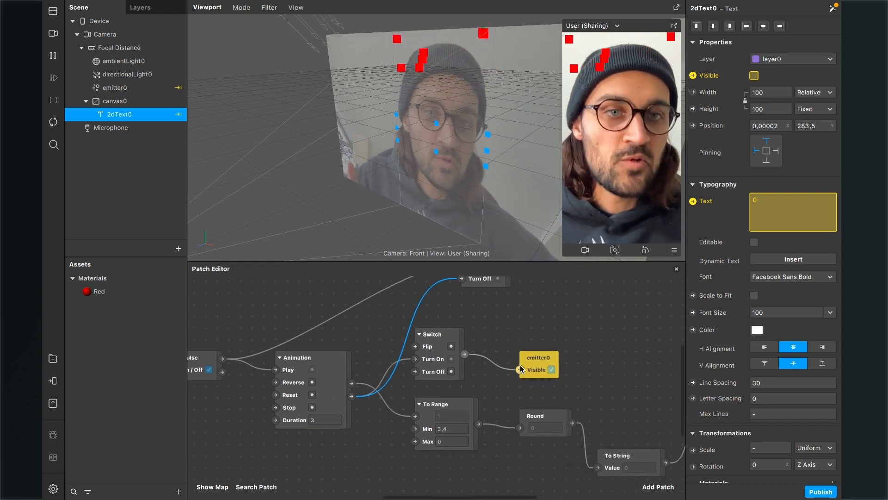
scroll(460, 451, up, 3)
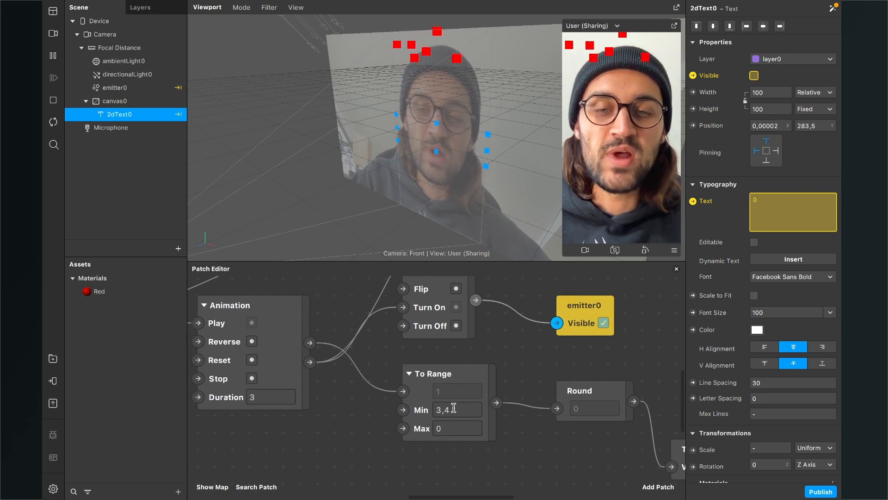
click(455, 427)
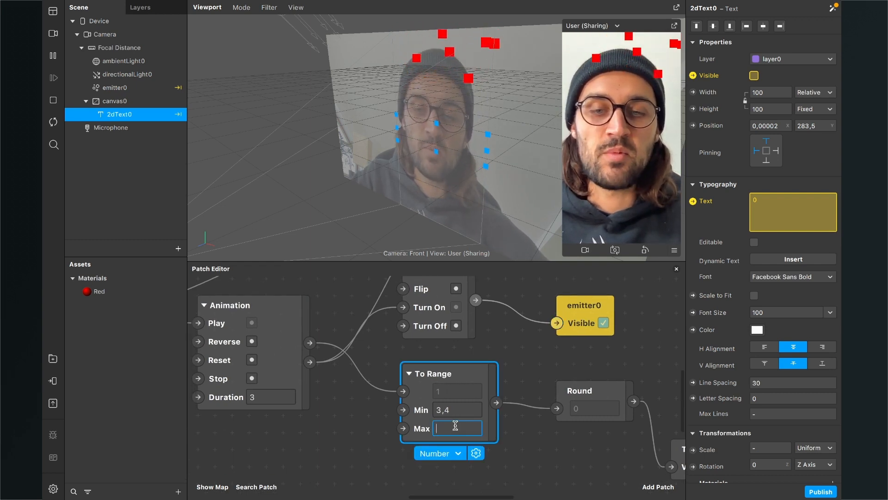
text(,5)
key(Return)
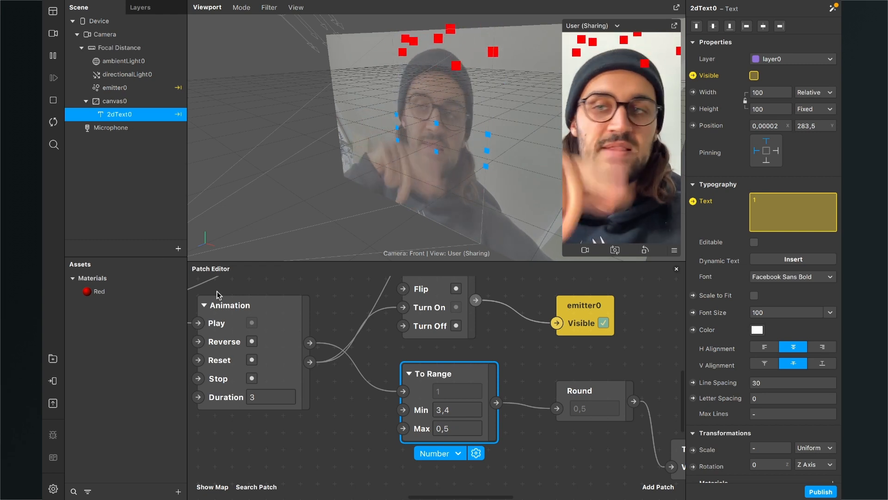
click(53, 124)
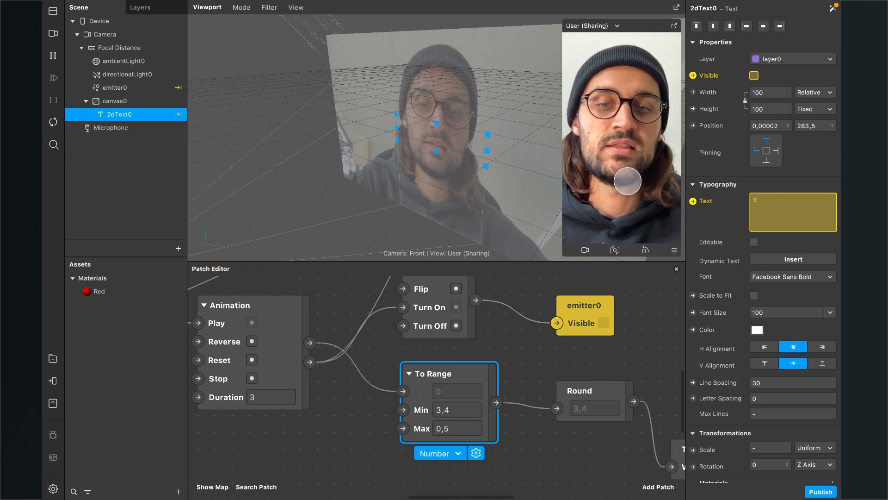